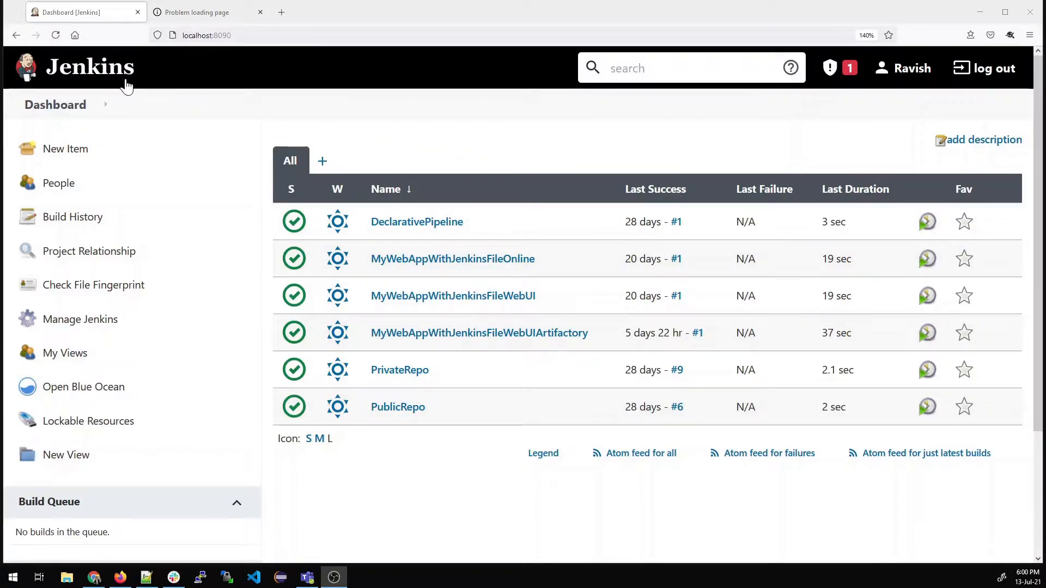
Search the available plugins in Jenkins plugin management for "sonarqube".
left_click(54, 326)
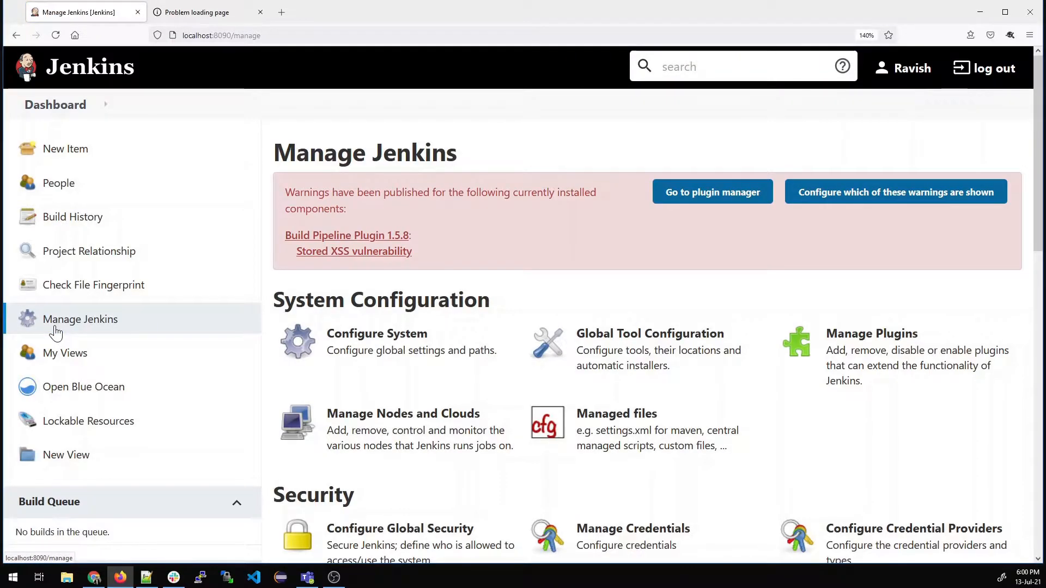
left_click(824, 362)
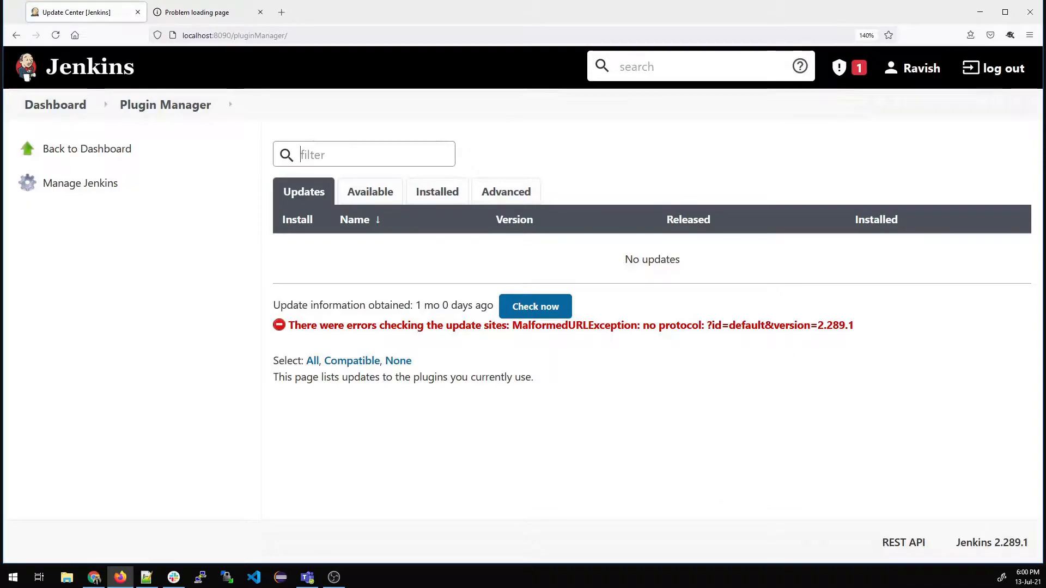
left_click(372, 194)
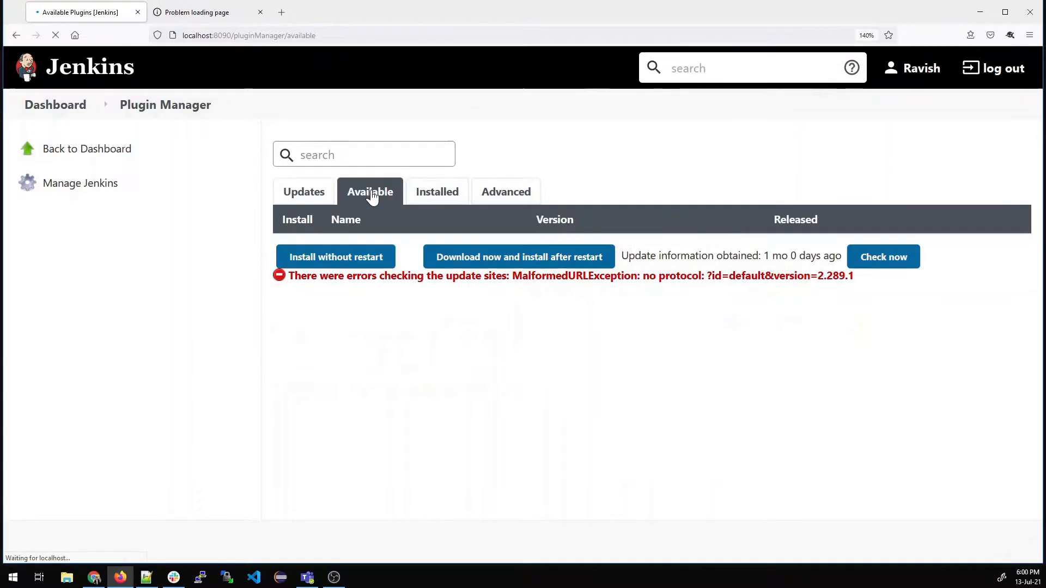
type("sonarqube")
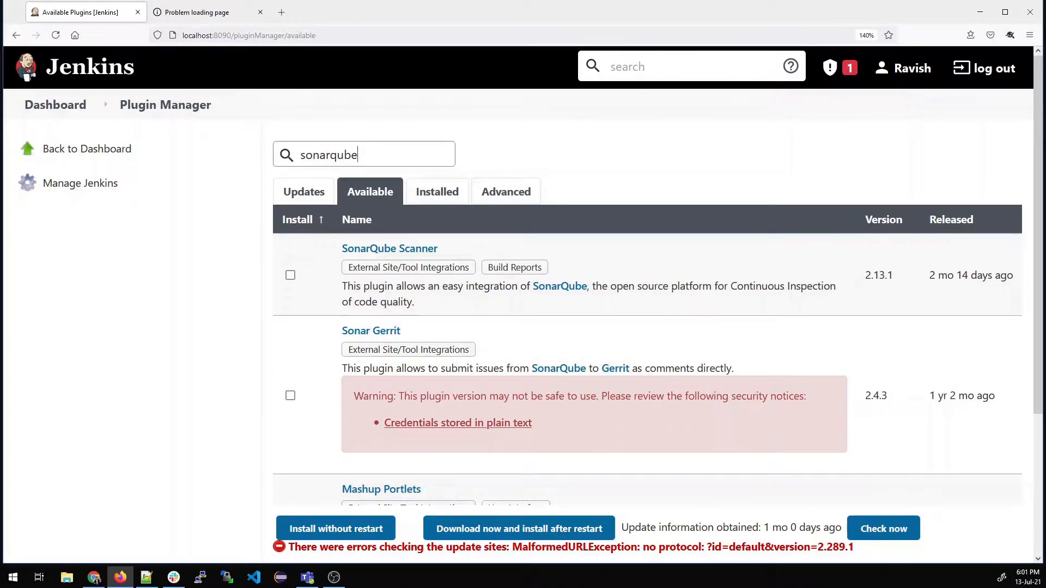
Select the SonarQube Scanner plugin and download it for installation after restart.
left_click(290, 275)
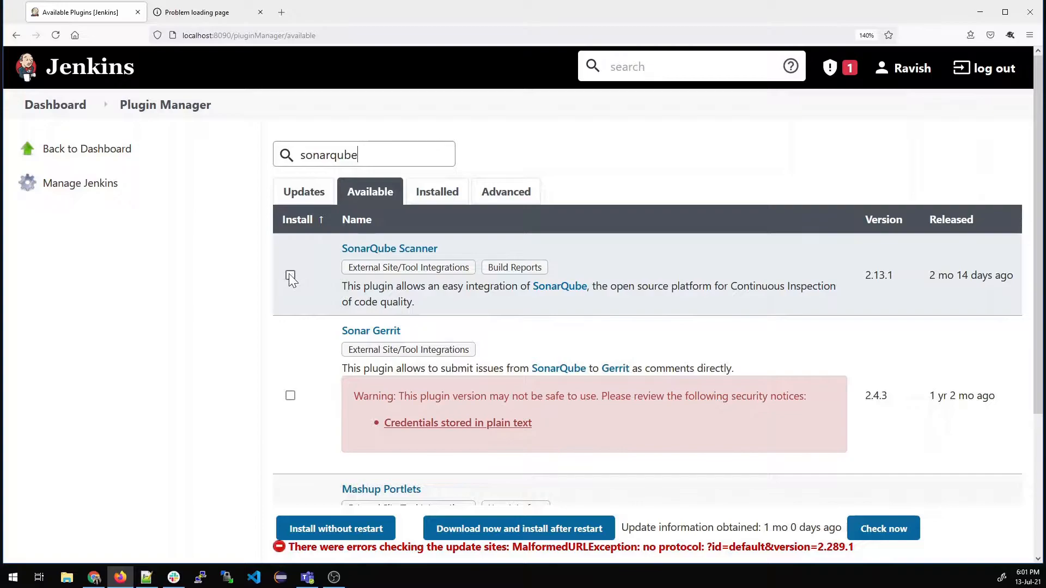
scroll(316, 326, "down", 3)
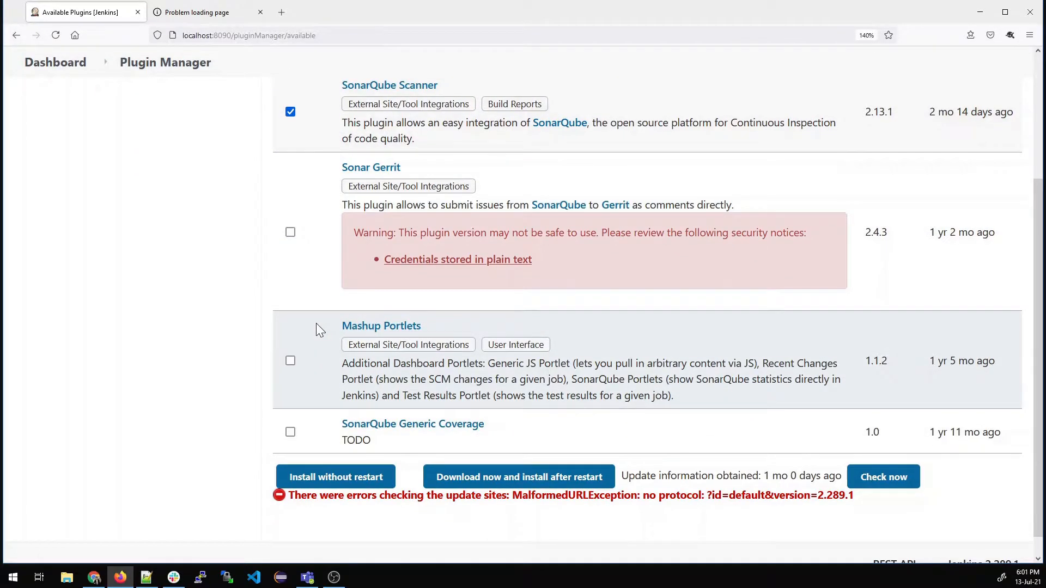
scroll(316, 322, "up", 3)
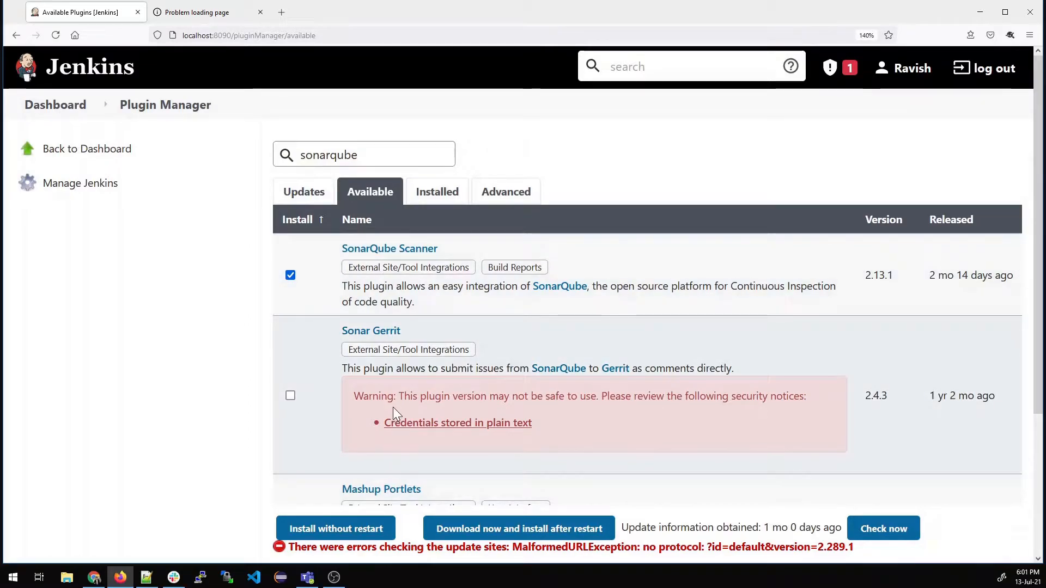
left_click(482, 535)
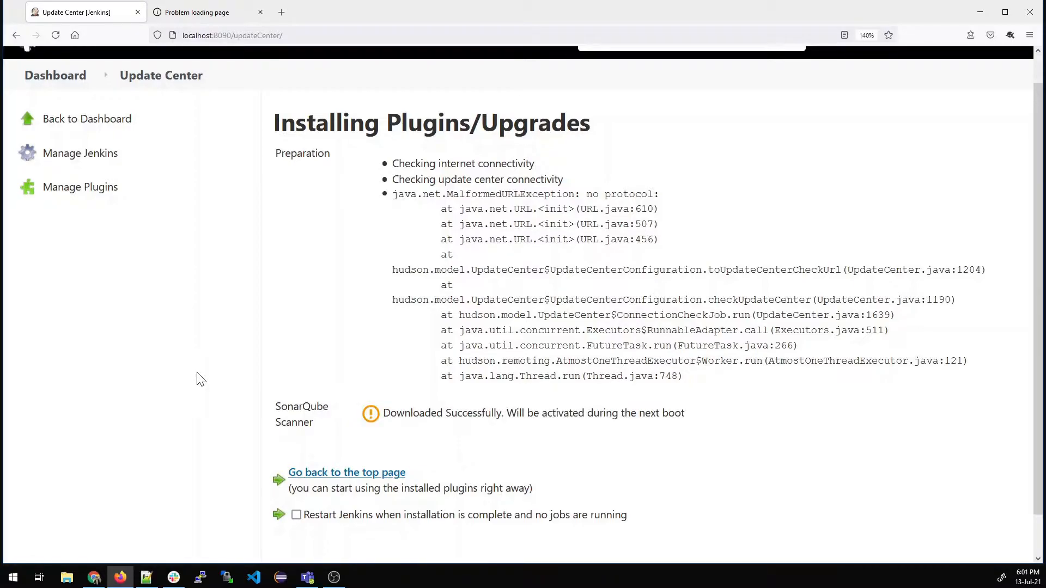
Set Jenkins to restart when the plugin installation is complete and no jobs are running.
left_click_drag(696, 420, 383, 430)
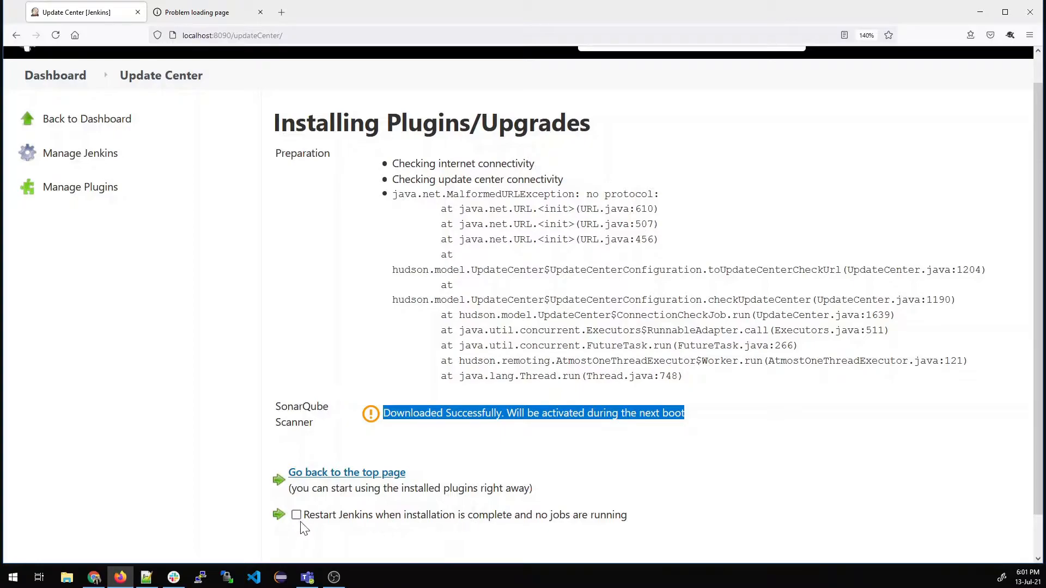
scroll(323, 522, "down", 1)
left_click(296, 471)
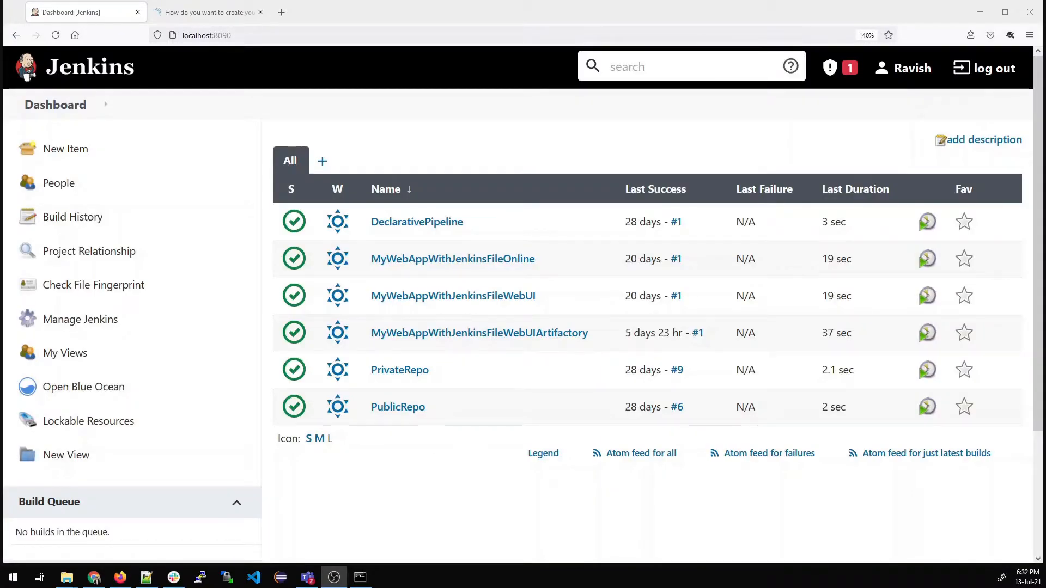
Search the Global Tool Configuration for "sonar" and examine the SonarScanner for MSBuild and SonarQube Scanner sections.
left_click(80, 326)
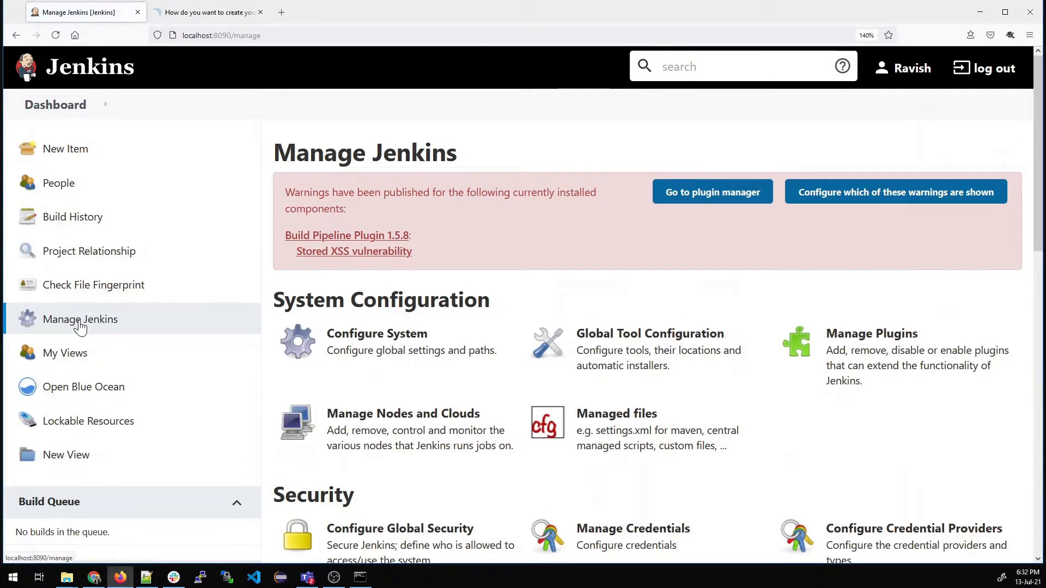
left_click(608, 356)
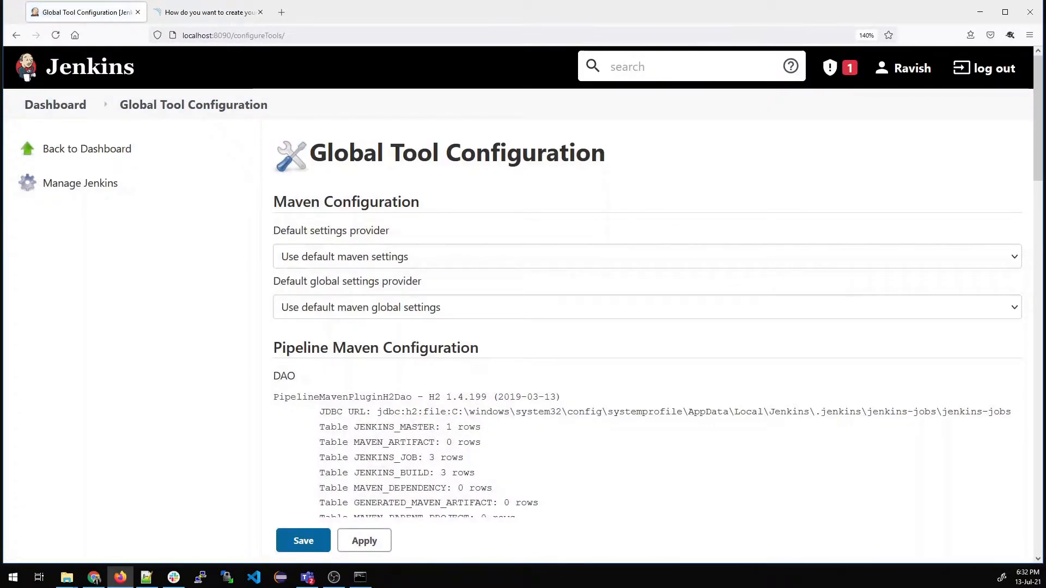
key("ctrl+f")
type("sonar")
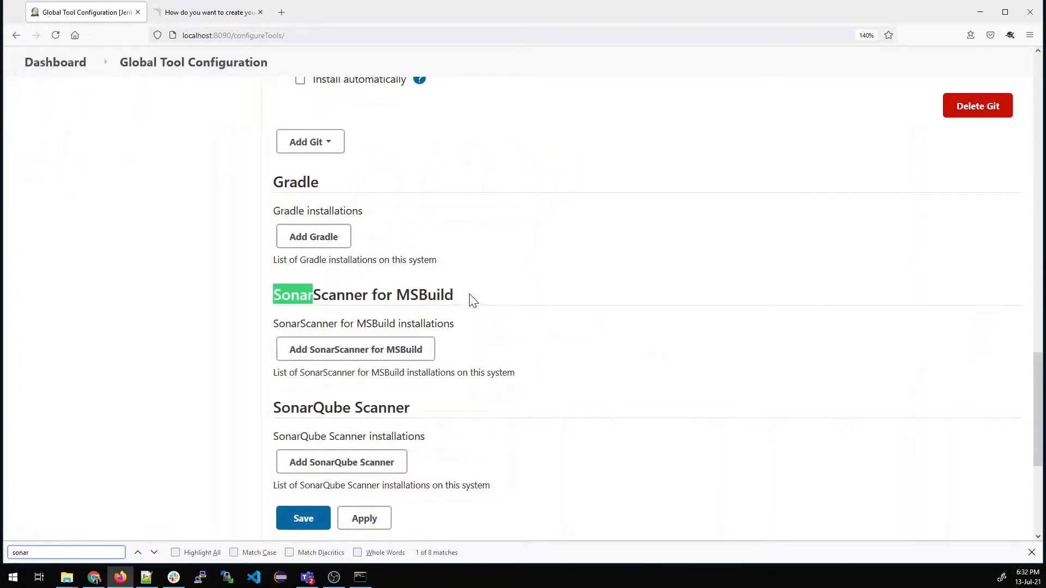
left_click_drag(472, 299, 272, 295)
left_click_drag(423, 418, 268, 414)
left_click(197, 433)
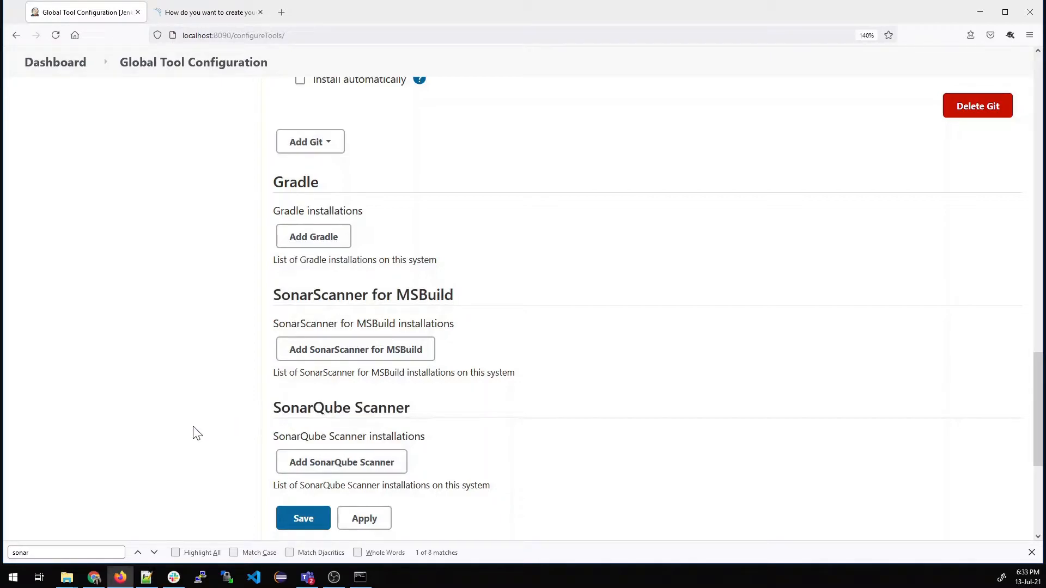
Open the Jenkins system configuration and locate the SonarQube servers section with a page search for "sona".
left_click(78, 72)
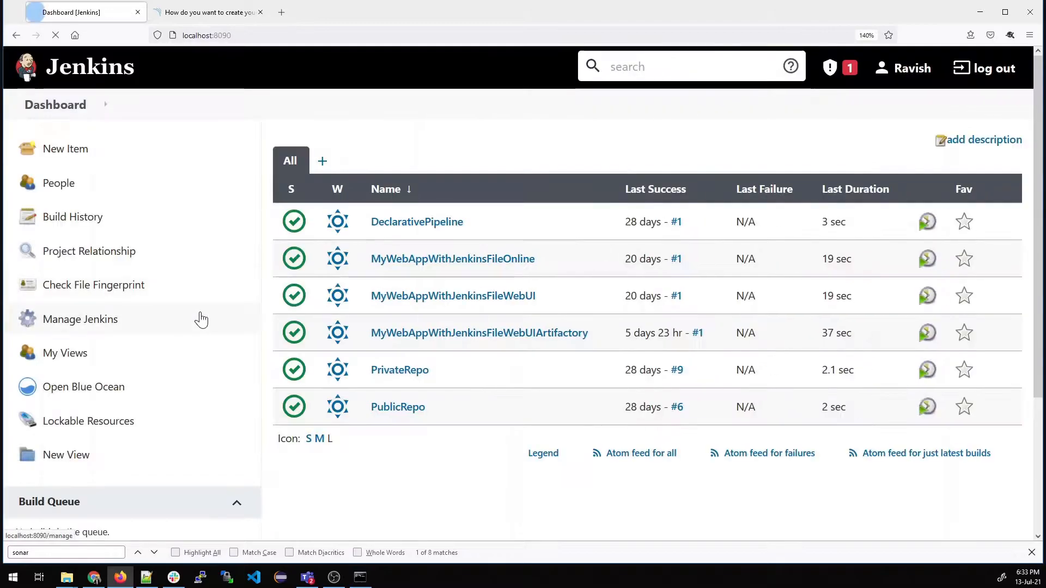
left_click(88, 322)
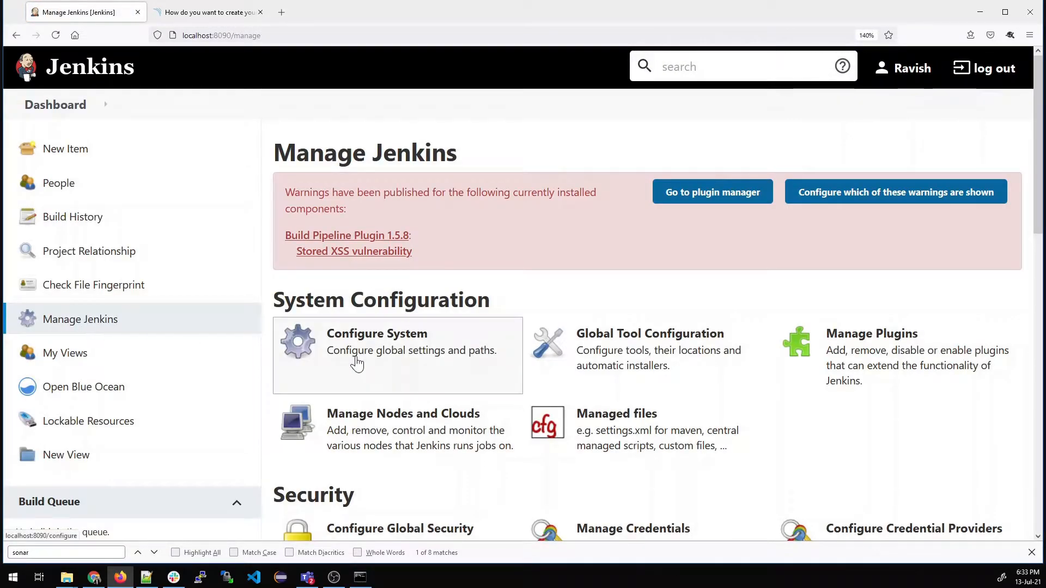
left_click(380, 347)
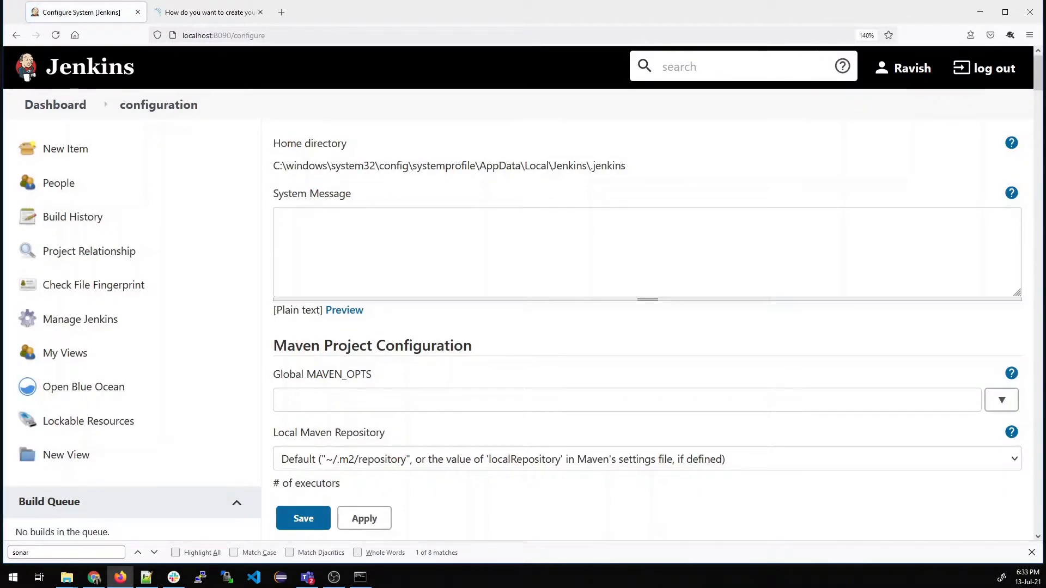
left_click(64, 552)
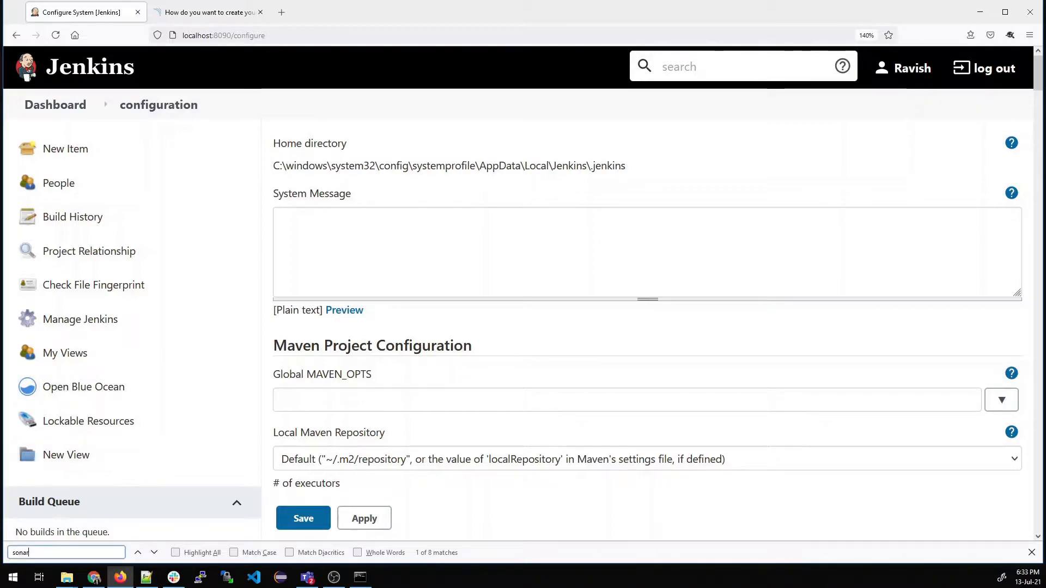
key("BackSpace")
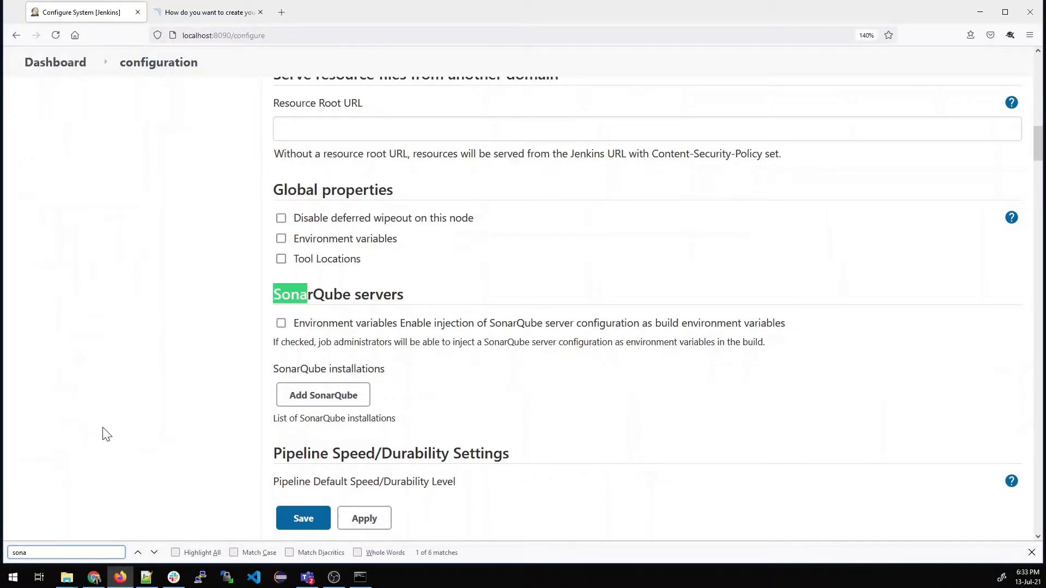
left_click(145, 352)
scroll(414, 304, "down", 3)
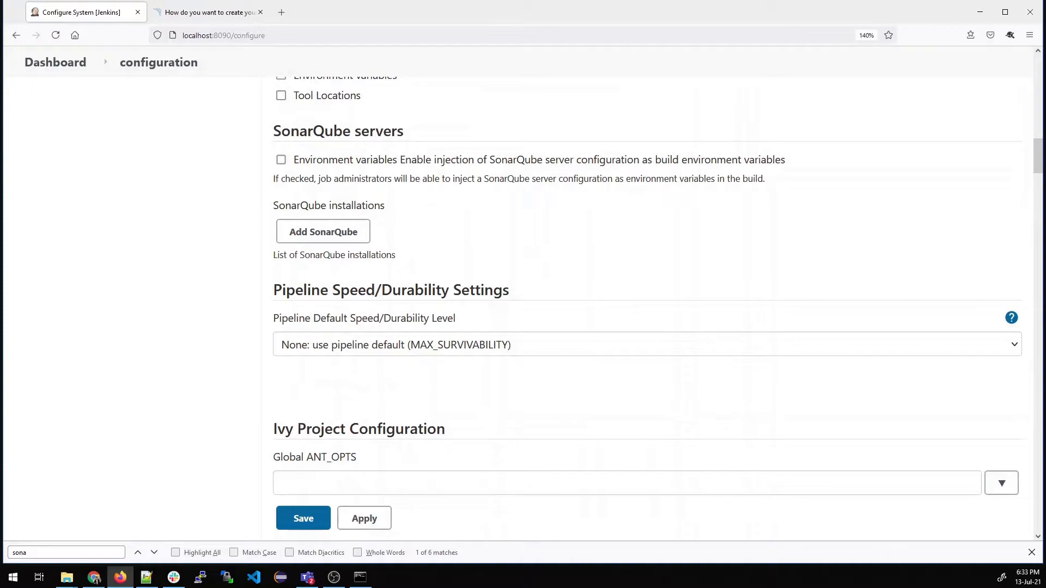
Enable injection of the SonarQube server configuration as build environment variables and add a SonarQube installation.
left_click_drag(406, 132, 257, 135)
left_click(218, 229)
left_click(281, 160)
left_click(323, 239)
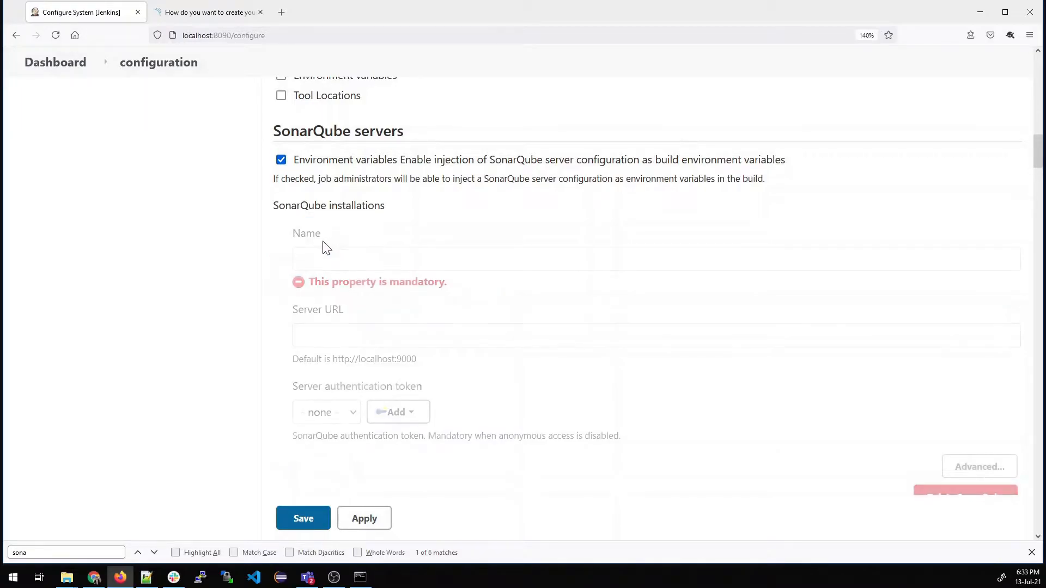
left_click(299, 259)
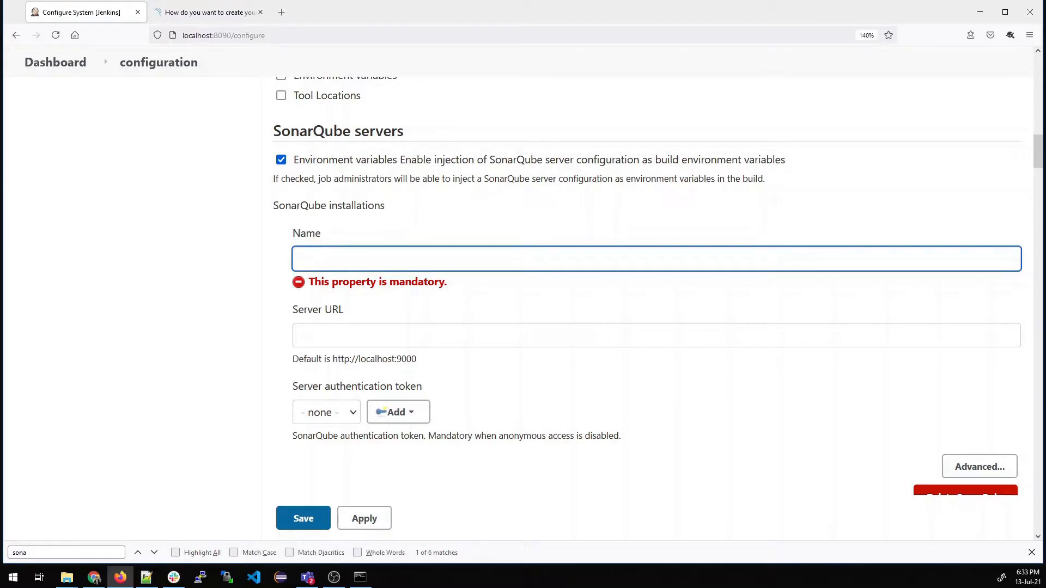
Open the local SonarQube server at localhost:9000 in a new browser tab.
left_click(282, 11)
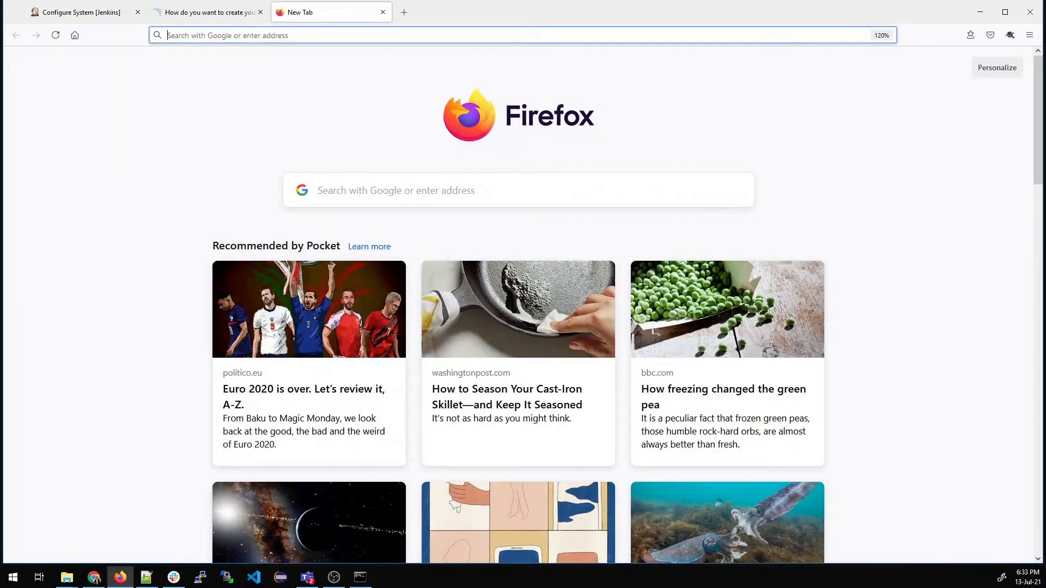
type("90000")
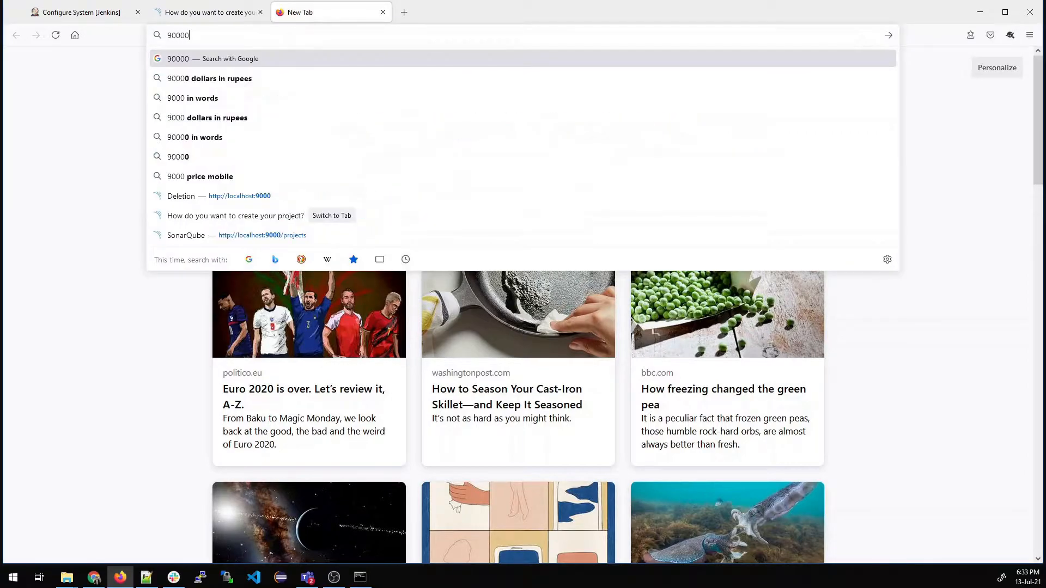
key("BackSpace")
key("Down")
key("Down")
key("Down")
key("Down")
key("Down")
key("Down")
key("Down")
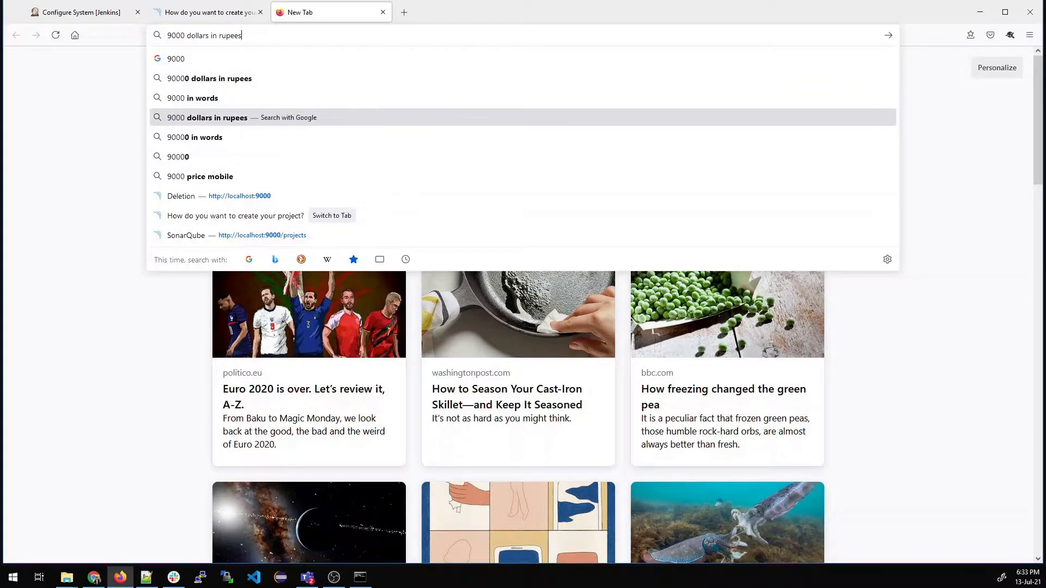
key("Return")
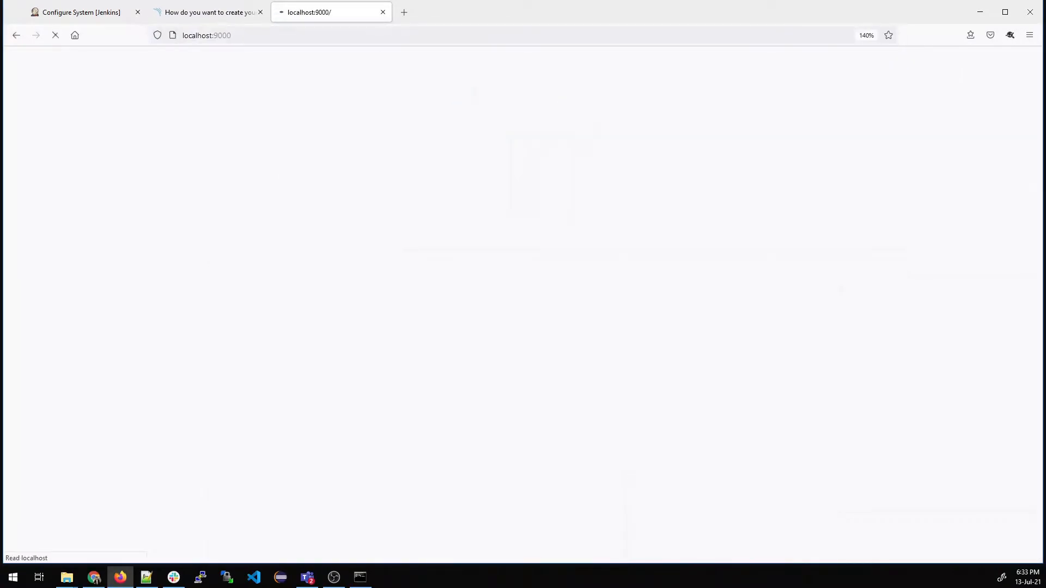
key("alt+Tab")
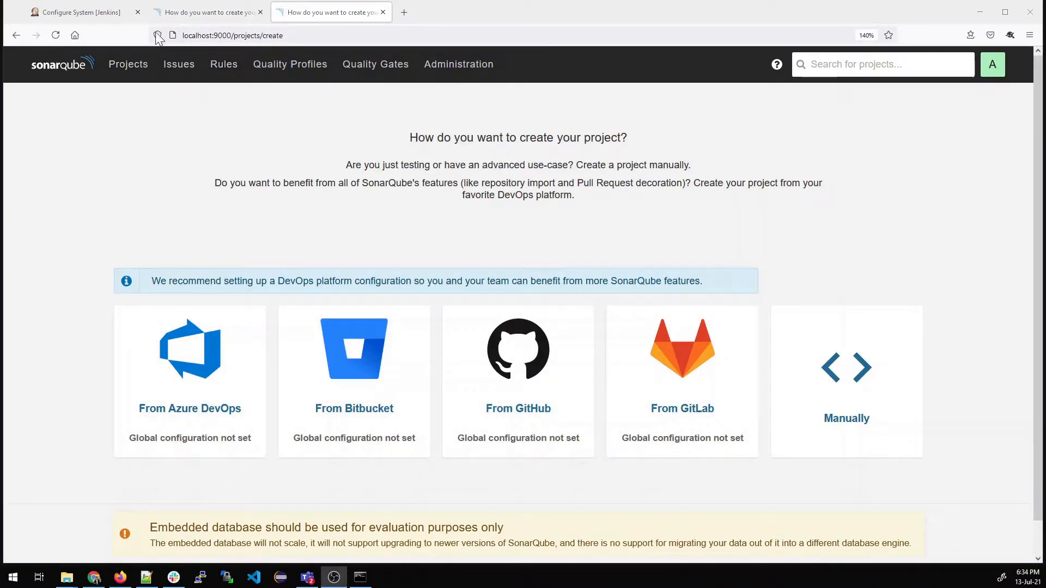
left_click(94, 14)
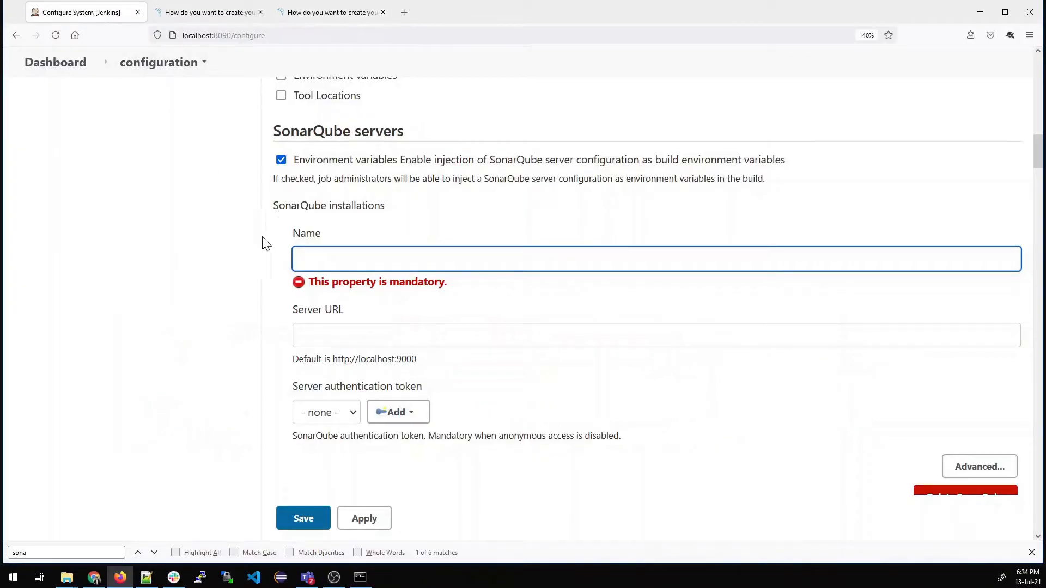
left_click(324, 334)
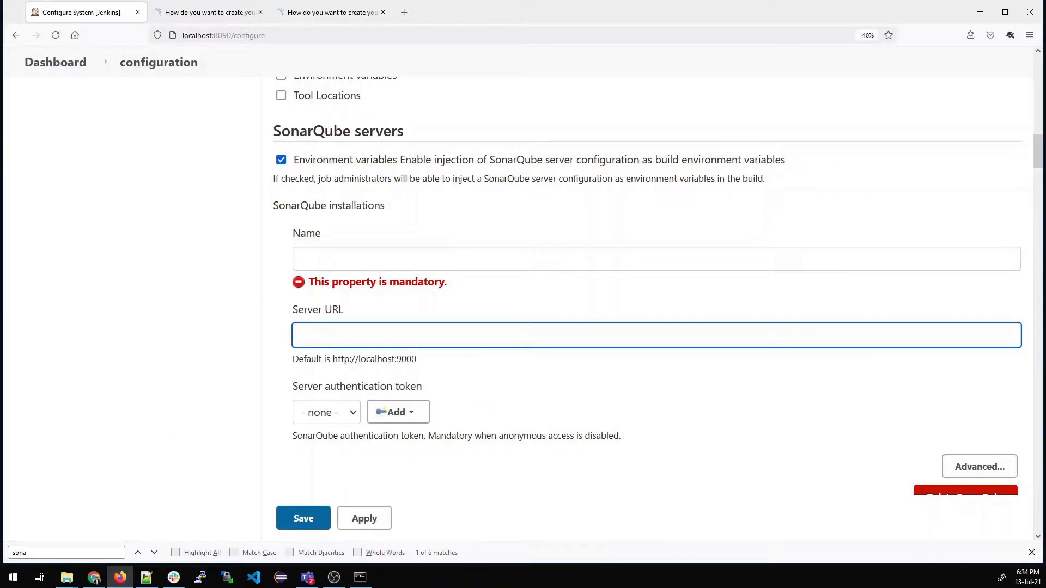
type("http://localhost:9000/")
left_click(331, 260)
type("Sona")
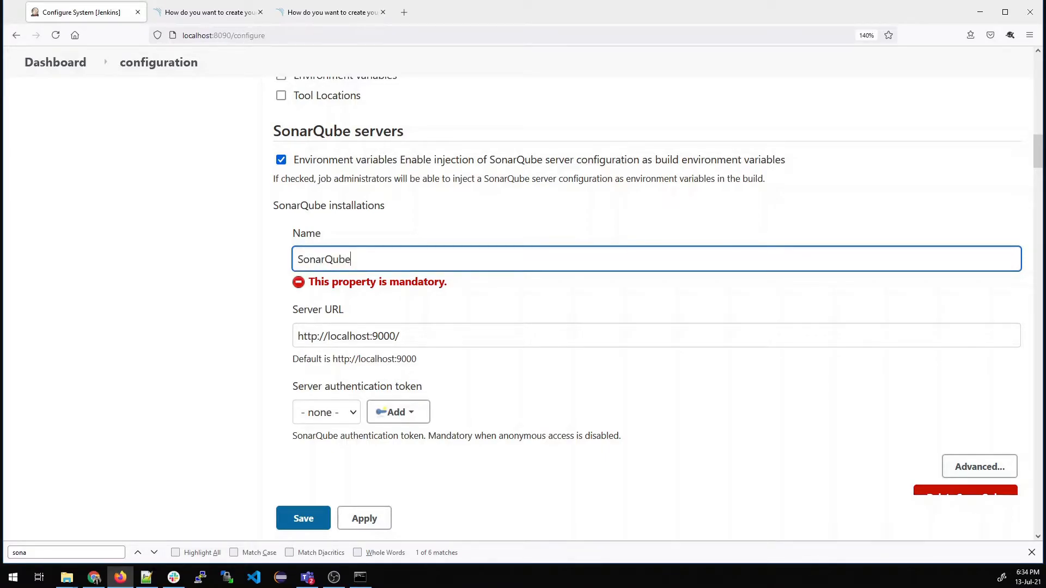
type("rQube Server")
left_click(206, 350)
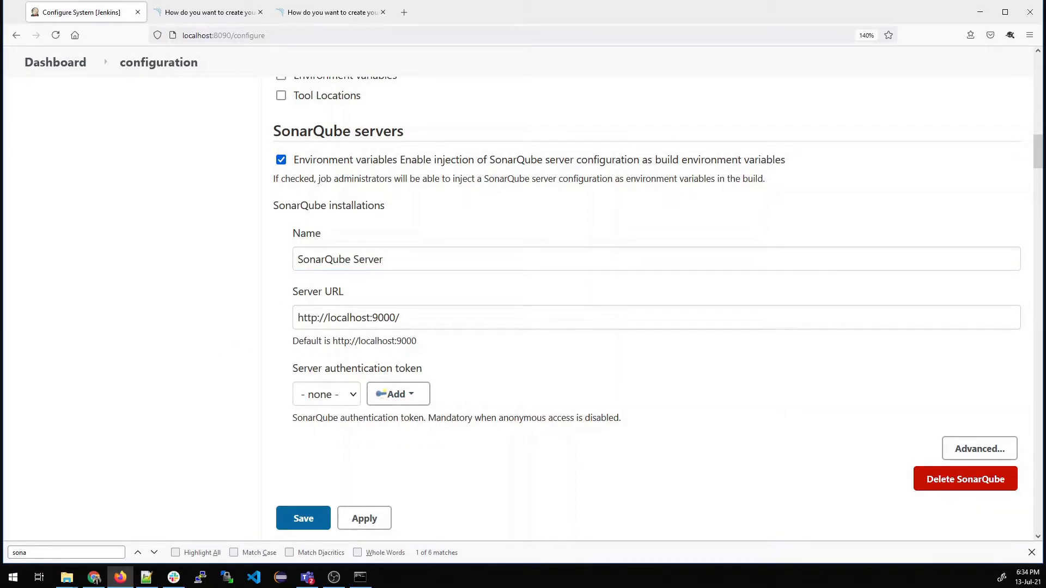
Start adding a Jenkins credential for the server authentication token, with its kind set to Secret text.
left_click_drag(423, 372, 292, 374)
left_click(285, 359)
left_click(399, 395)
left_click(402, 419)
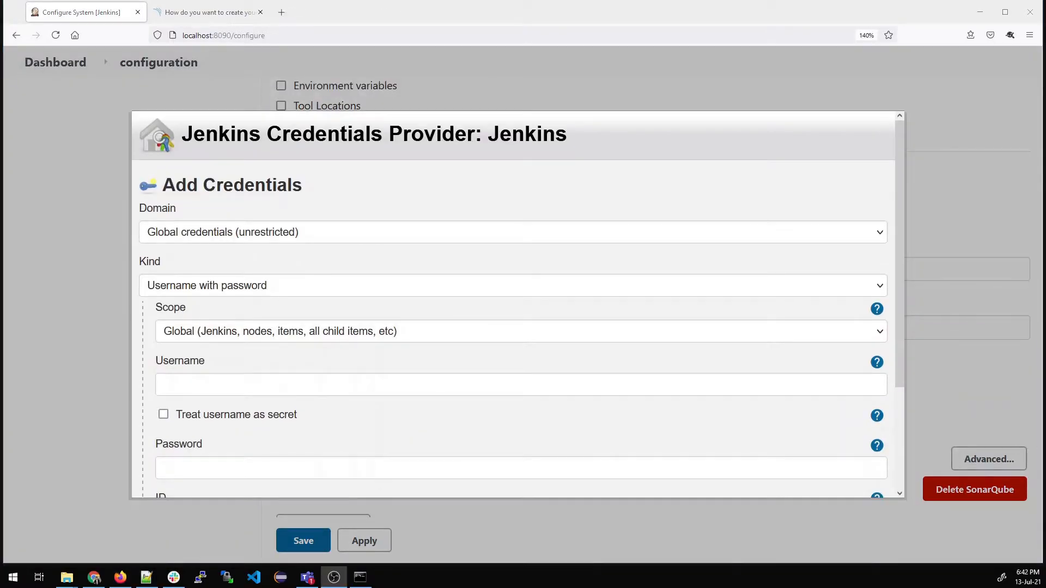
left_click(282, 285)
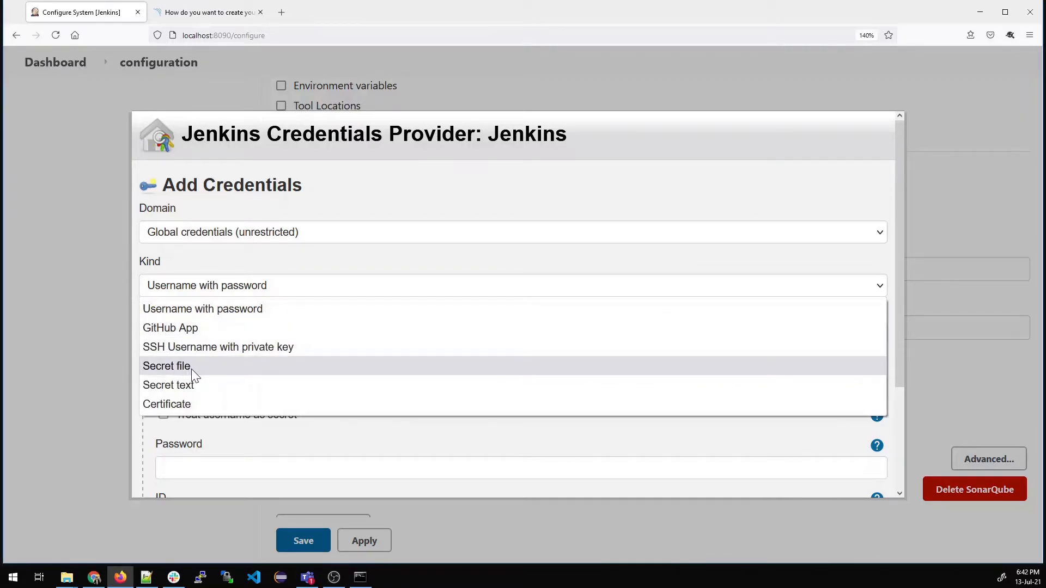
left_click(185, 386)
left_click(186, 385)
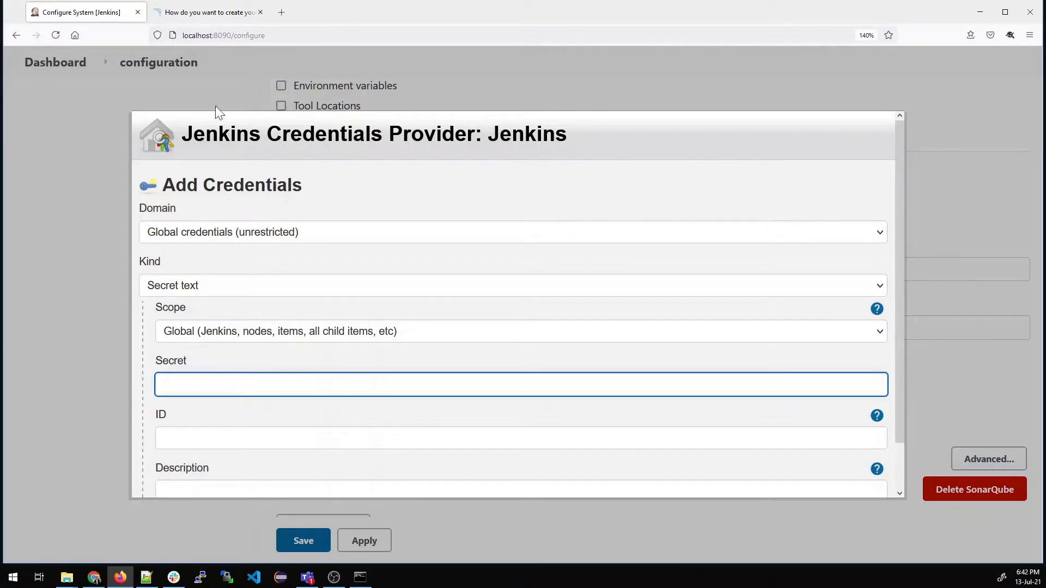
Switch to SonarQube and open the security settings of the administrator's account.
left_click(221, 13)
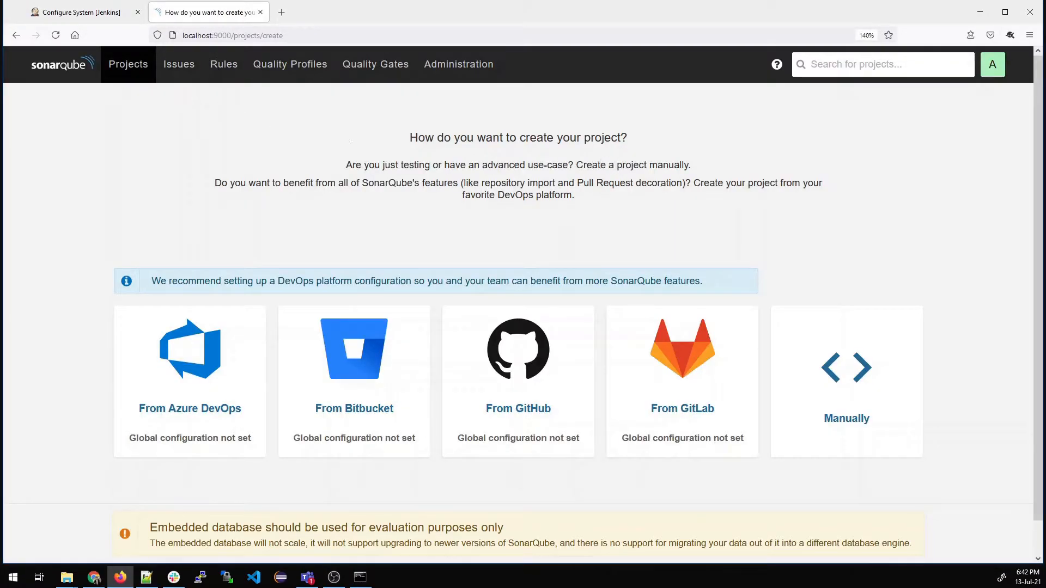
left_click(993, 77)
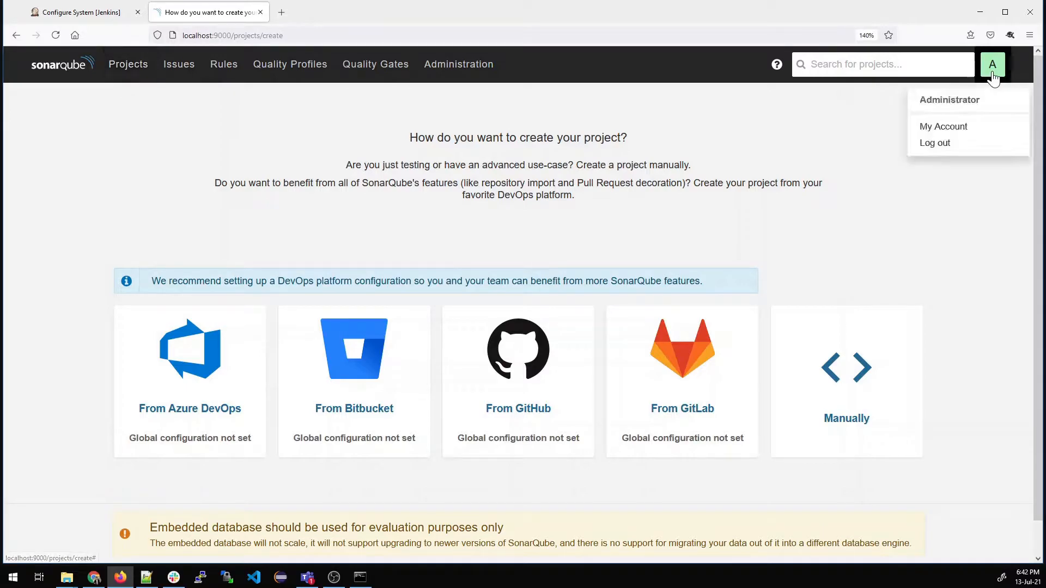
left_click(948, 128)
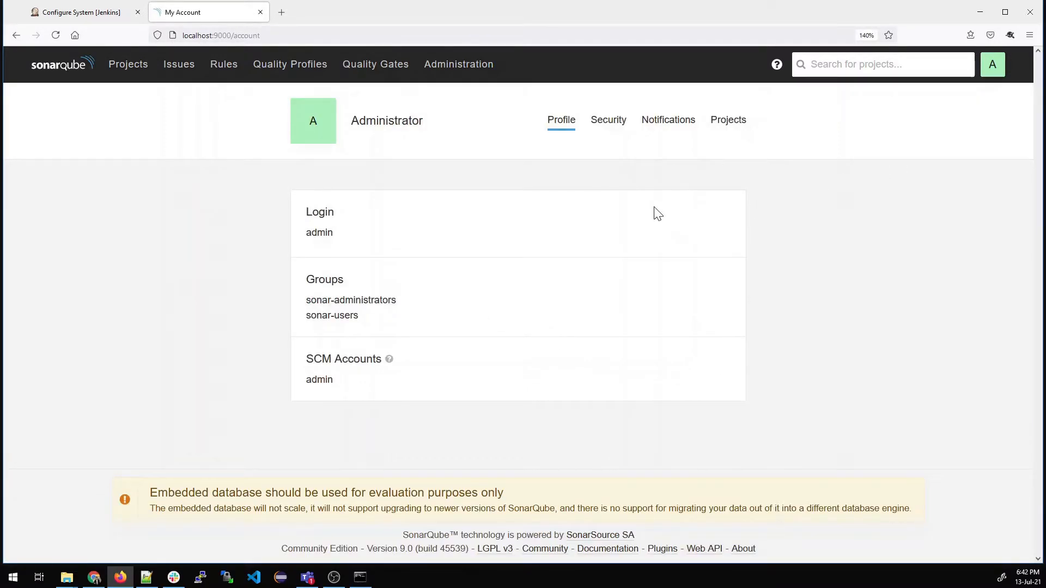
left_click(610, 123)
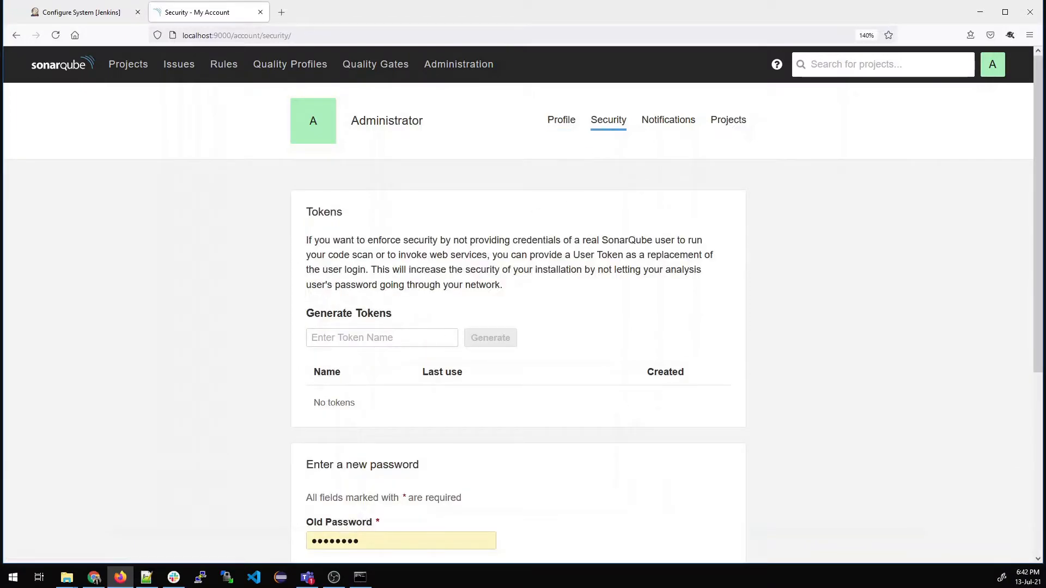
Generate a SonarQube user token named squser and copy the token value.
left_click(376, 338)
type("squser")
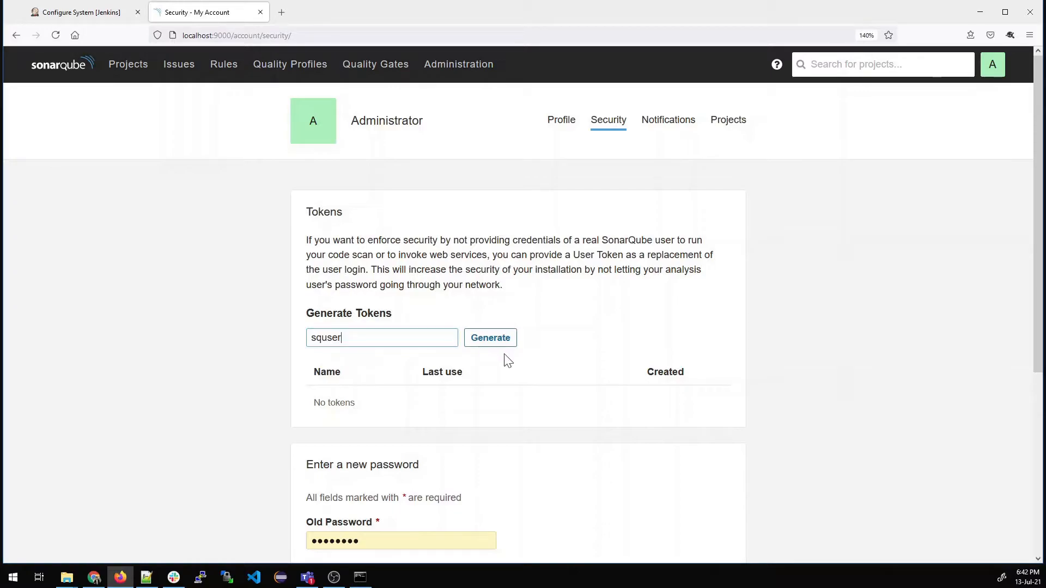
left_click(497, 339)
left_click(348, 427)
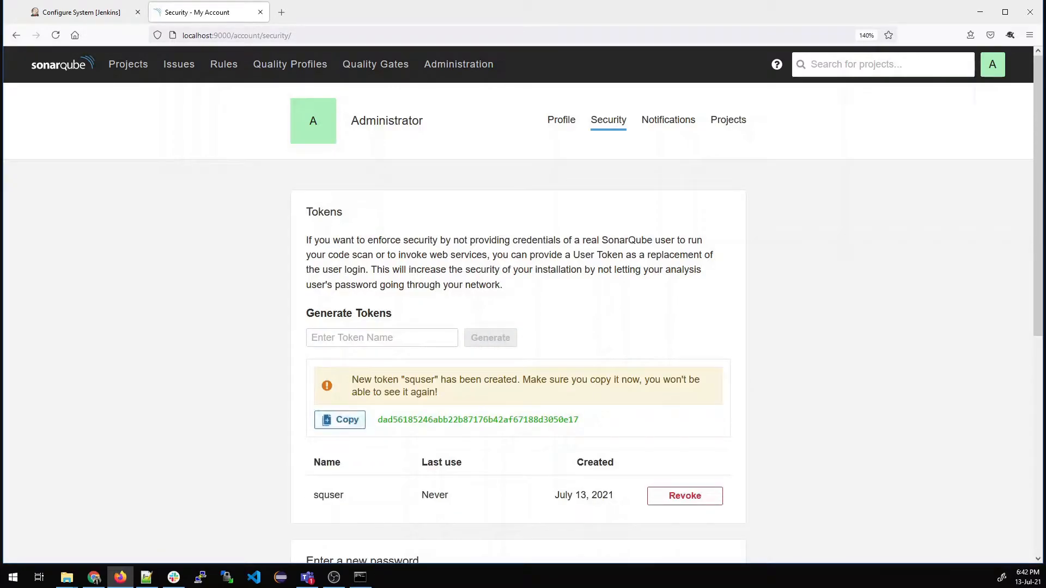
left_click(349, 428)
Back in the Jenkins credential form, paste the SonarQube token as the secret and set the ID to squser.
left_click(87, 18)
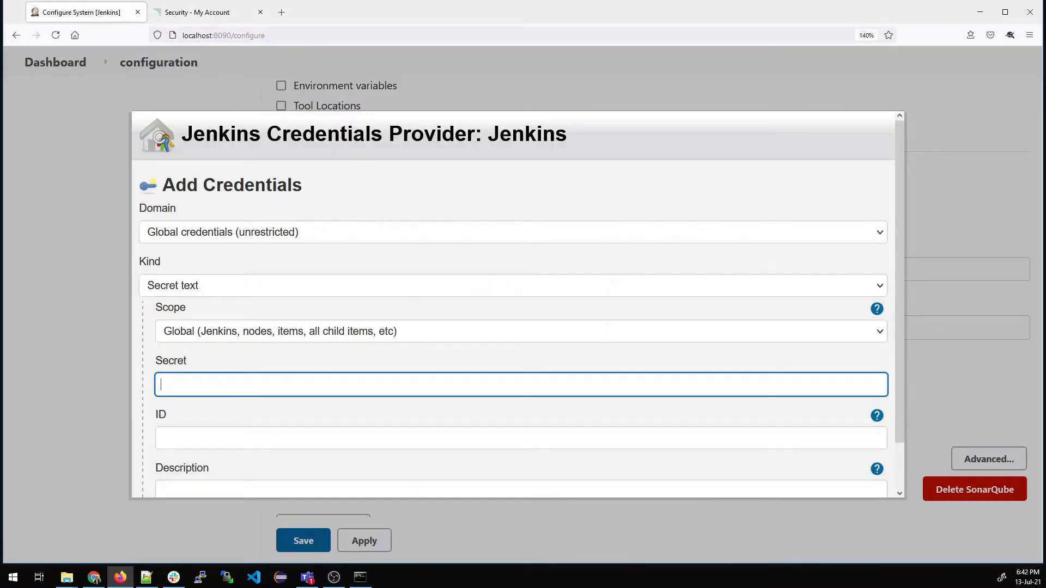
key("ctrl+v")
key("Tab")
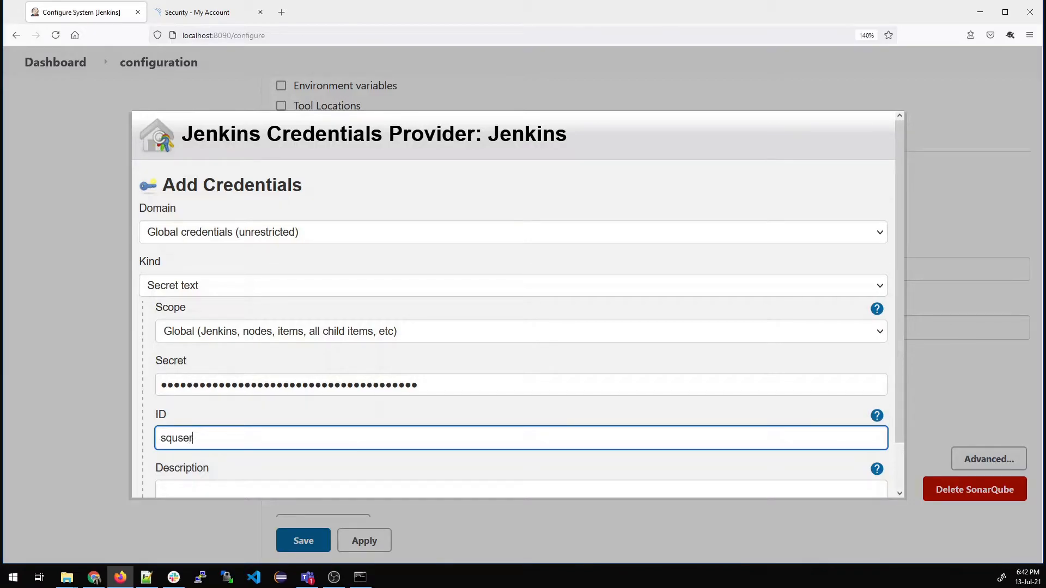
left_click(146, 578)
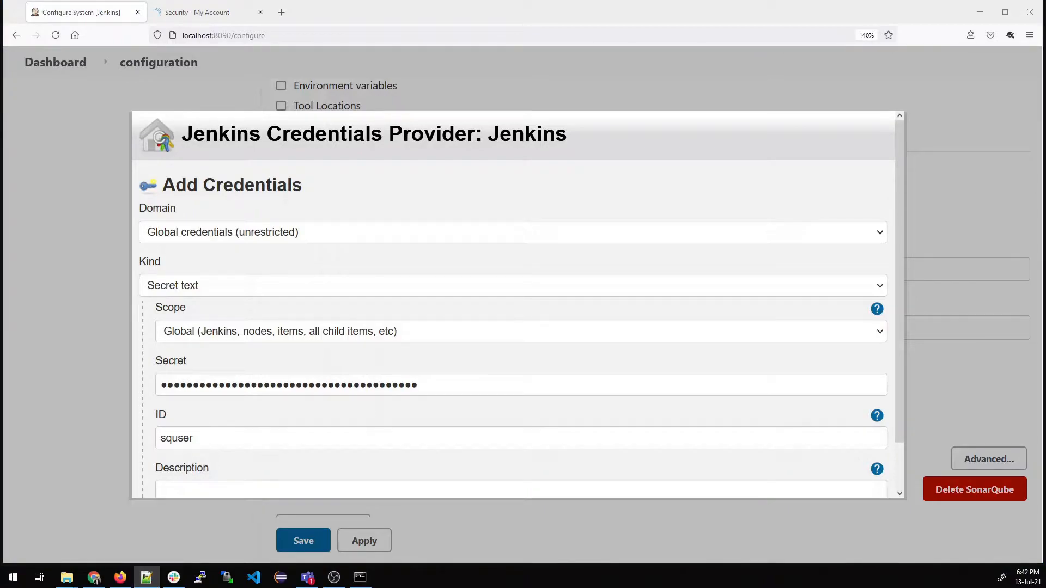
key("alt+Tab")
scroll(384, 289, "down", 1)
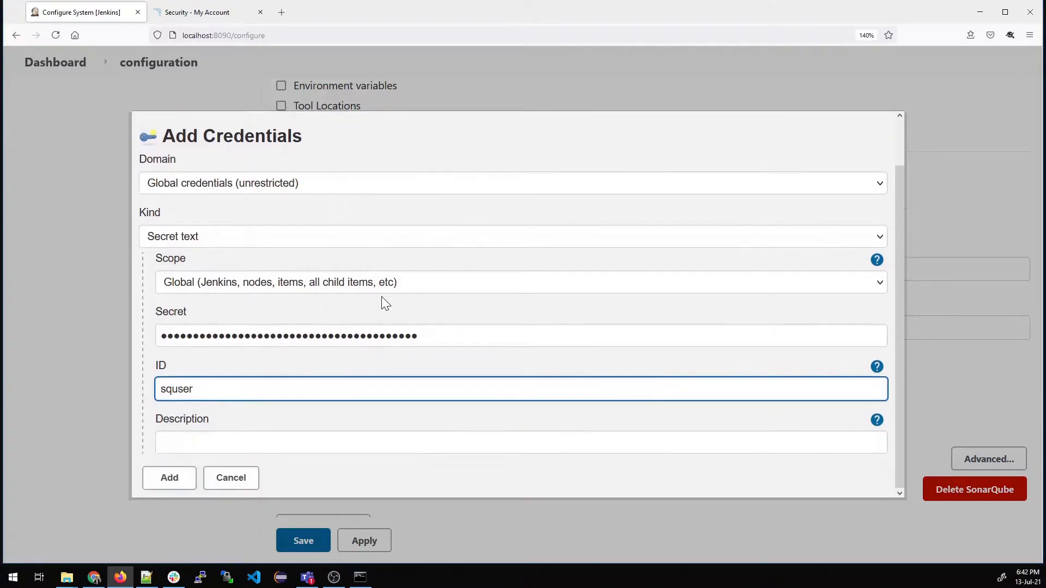
Describe the credential as "Sonarqube login creds", add it, and decline saving the password in the browser.
key("Tab")
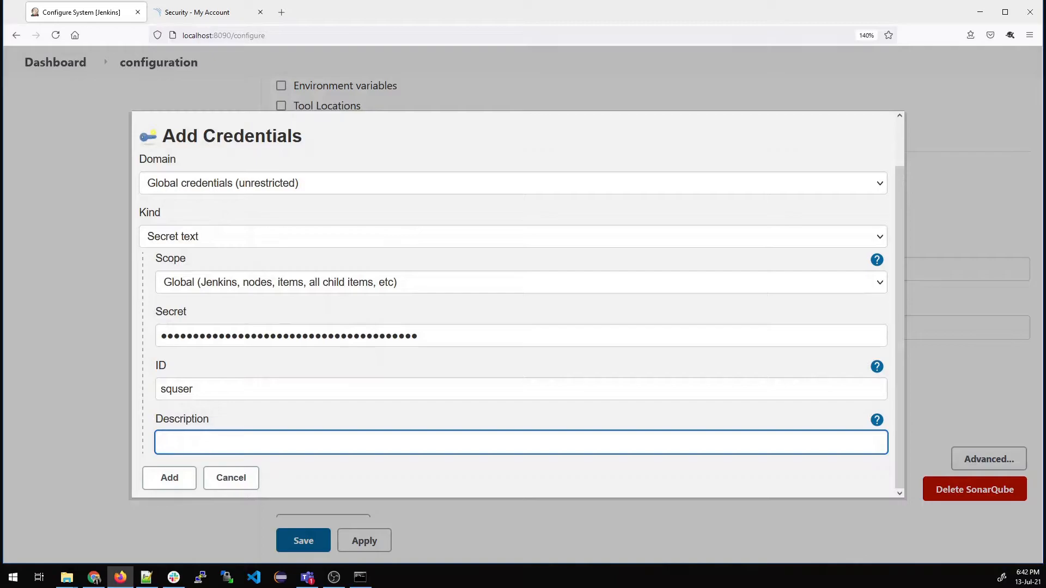
type("Sonarqube login creds")
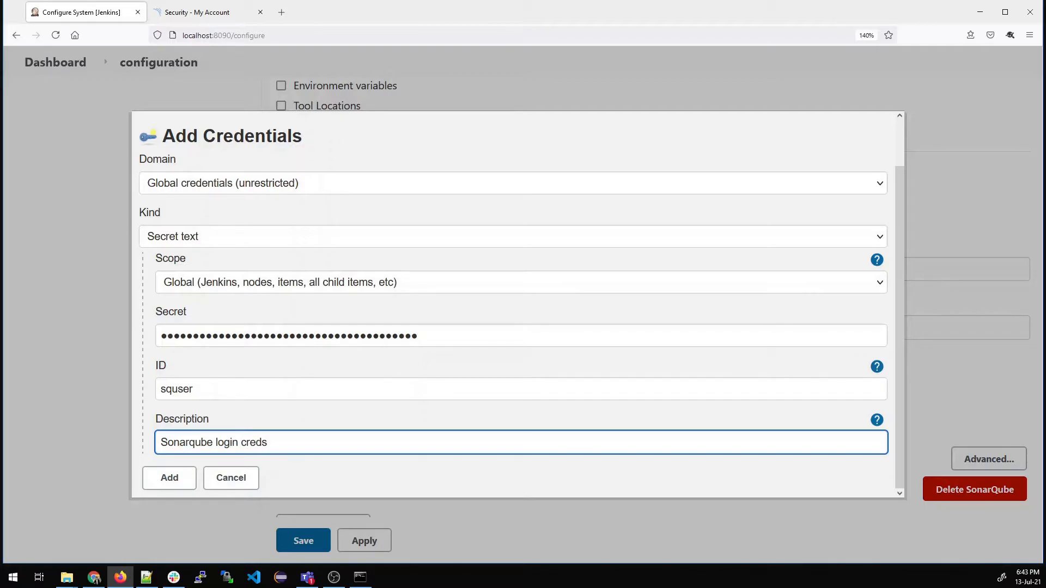
left_click(180, 487)
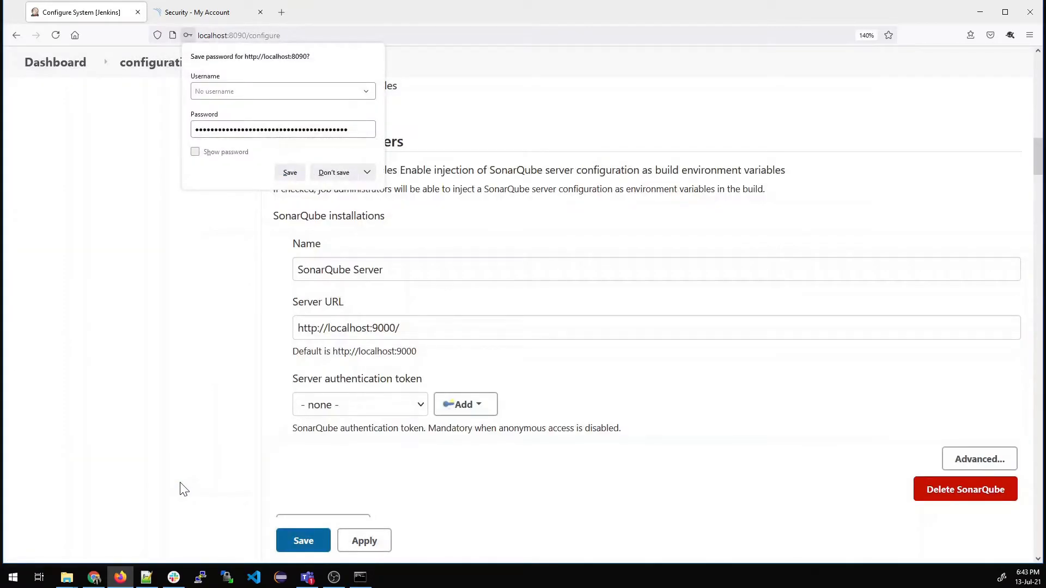
left_click(334, 172)
Choose Sonarqube login creds as the SonarQube server's authentication token and apply the configuration.
left_click(419, 407)
left_click(367, 451)
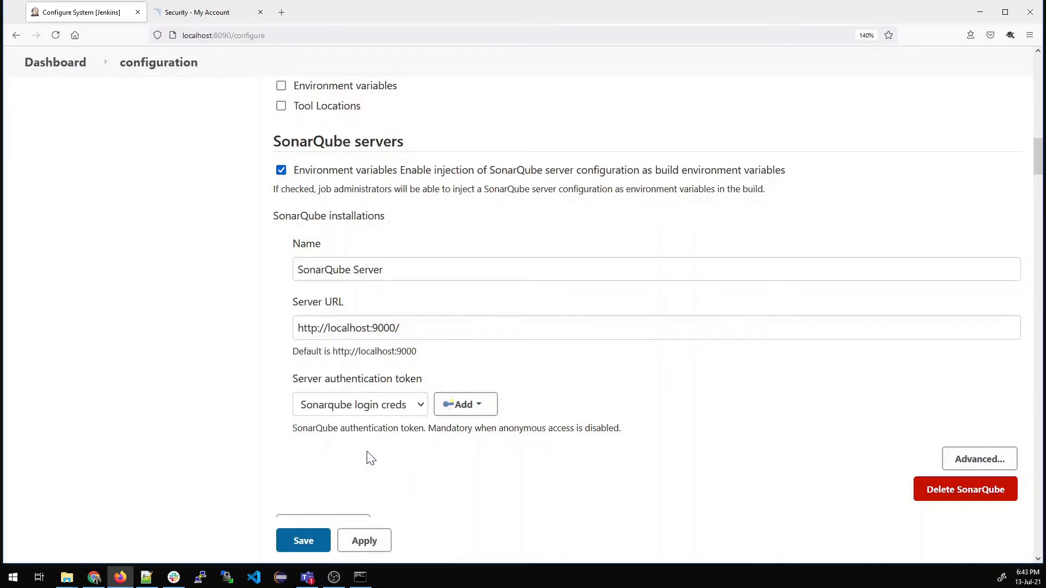
left_click(365, 541)
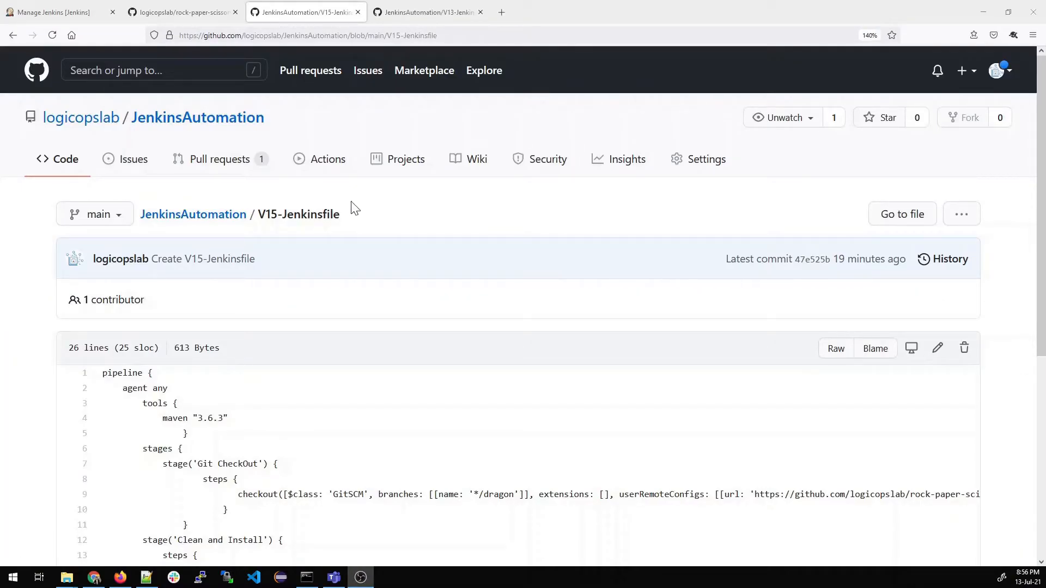
Examine the V15-Jenkinsfile on GitHub, covering its Maven tool declaration, the stages block and the individual stages.
left_click_drag(343, 216, 257, 215)
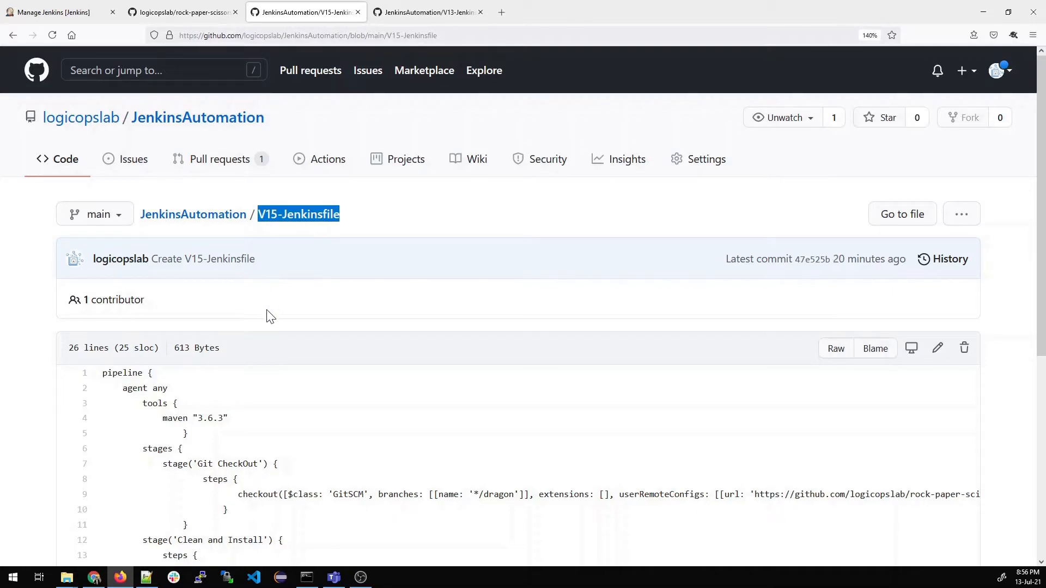
scroll(267, 316, "down", 4)
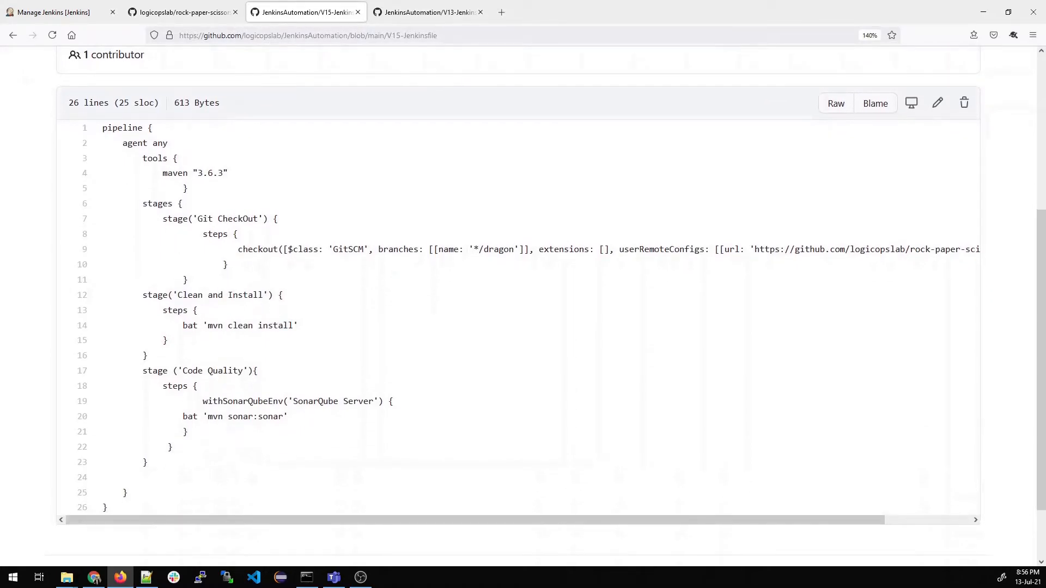
left_click_drag(143, 204, 168, 204)
left_click(151, 295)
left_click_drag(147, 371, 168, 371)
left_click(334, 331)
left_click_drag(102, 128, 224, 173)
left_click(154, 154)
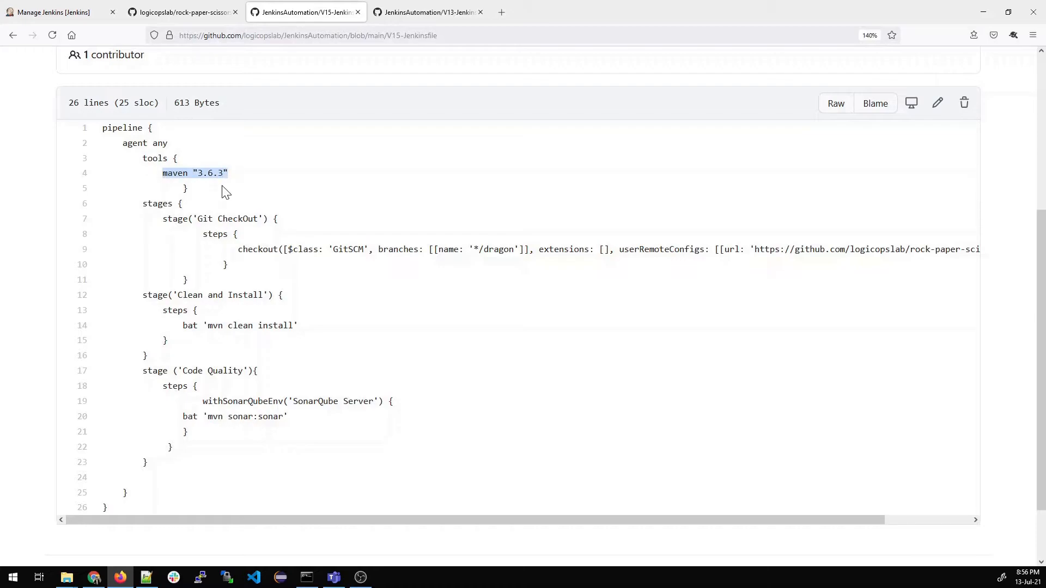
double_click(157, 203)
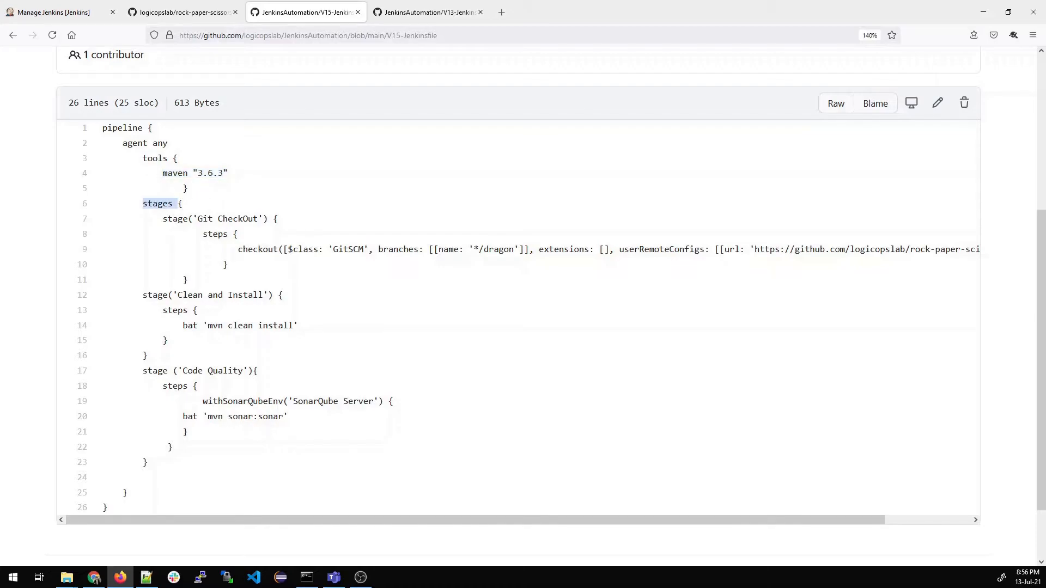
left_click_drag(258, 218, 198, 218)
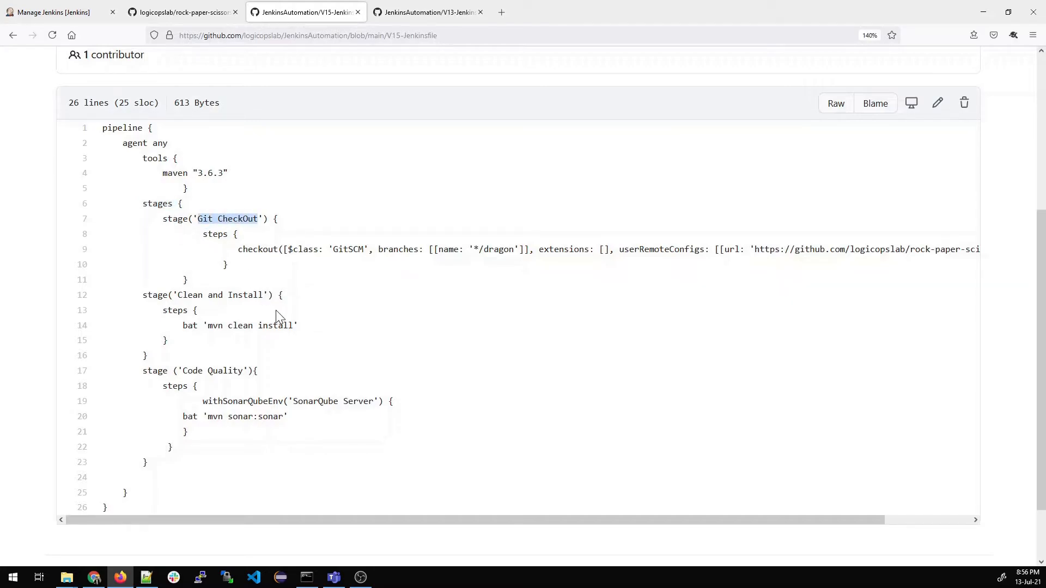
double_click(215, 235)
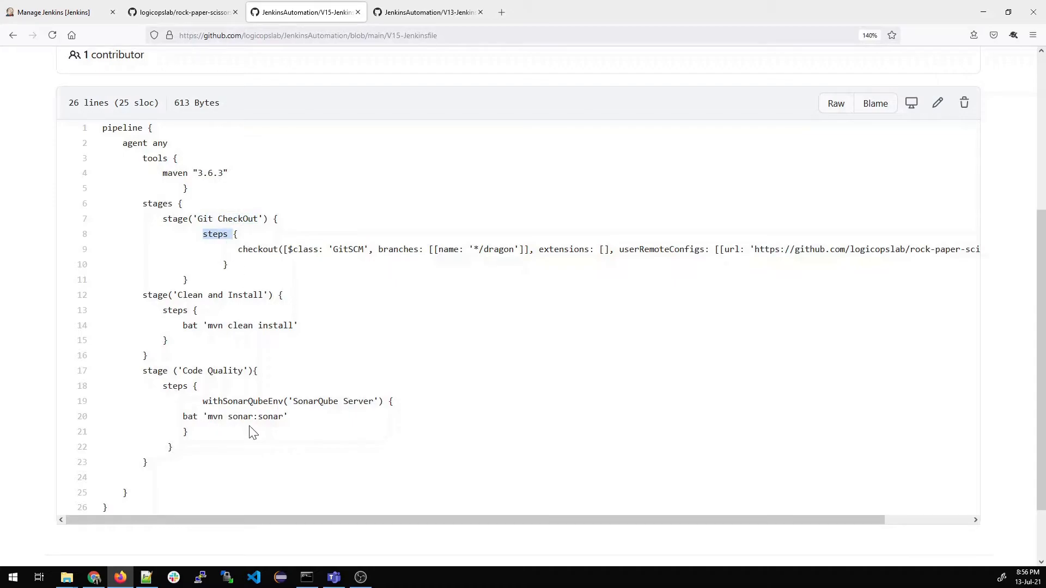
Examine the Git CheckOut stage's checkout line, including its SCM class, branch name, extensions and repository URL.
left_click_drag(289, 520, 414, 520)
left_click_drag(160, 249, 483, 265)
left_click(482, 265)
double_click(321, 249)
double_click(421, 249)
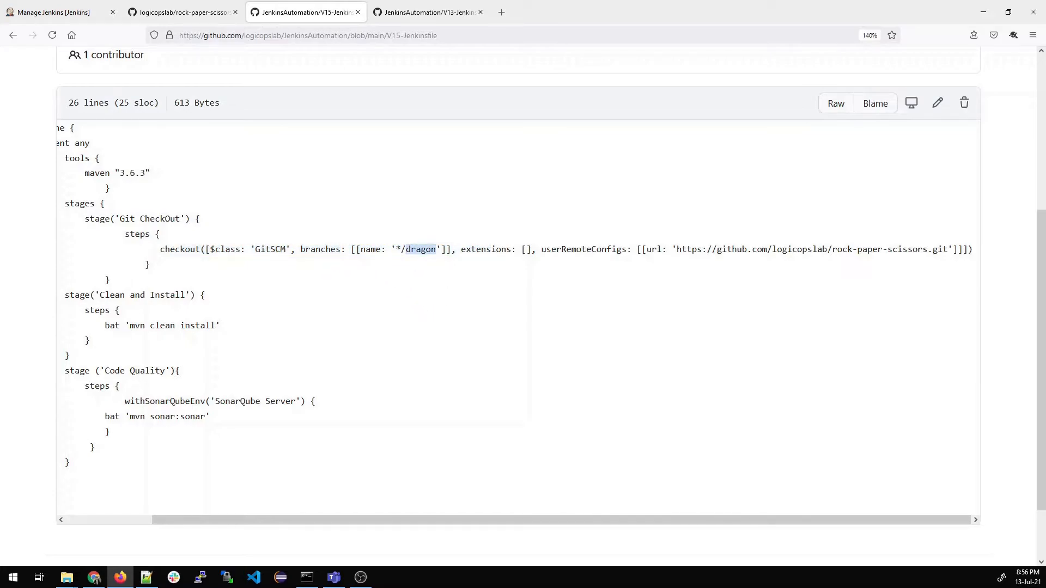
left_click_drag(513, 250, 529, 250)
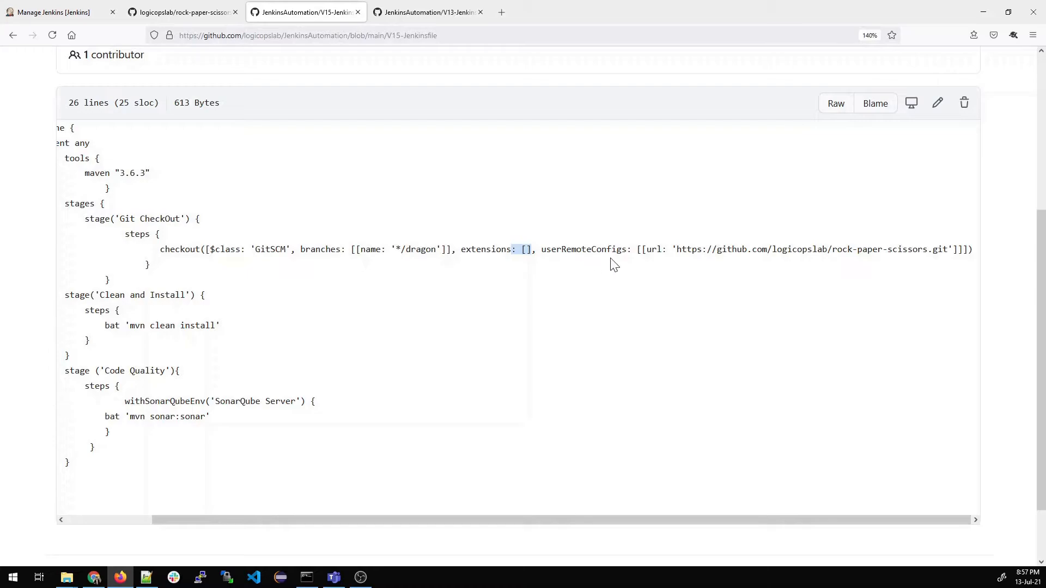
left_click_drag(677, 249, 943, 250)
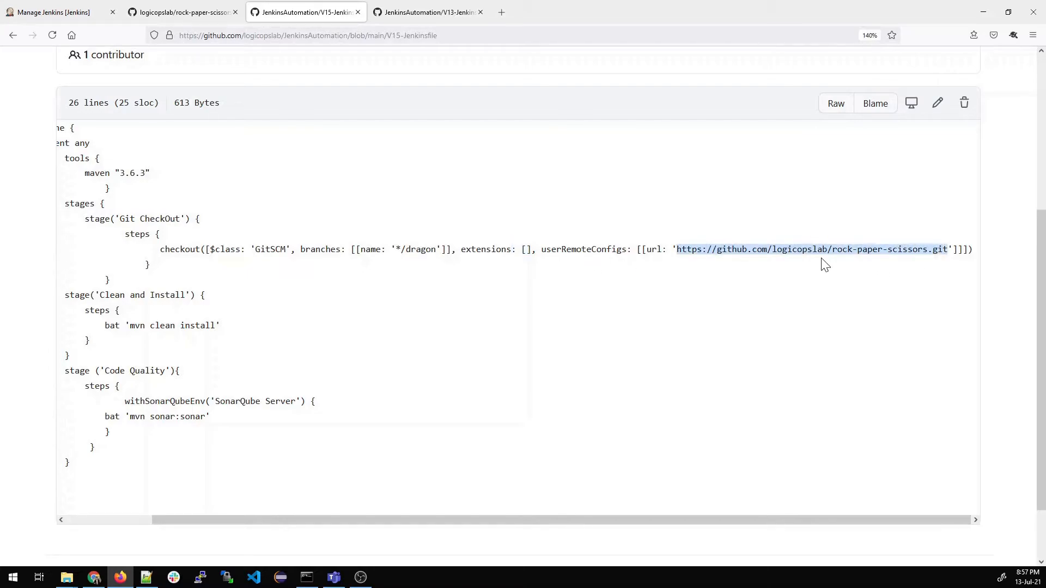
Open logicopslab's rock-paper-scissors repository, switch to the dragon branch, and look through its files.
left_click(435, 17)
scroll(235, 93, "up", 3)
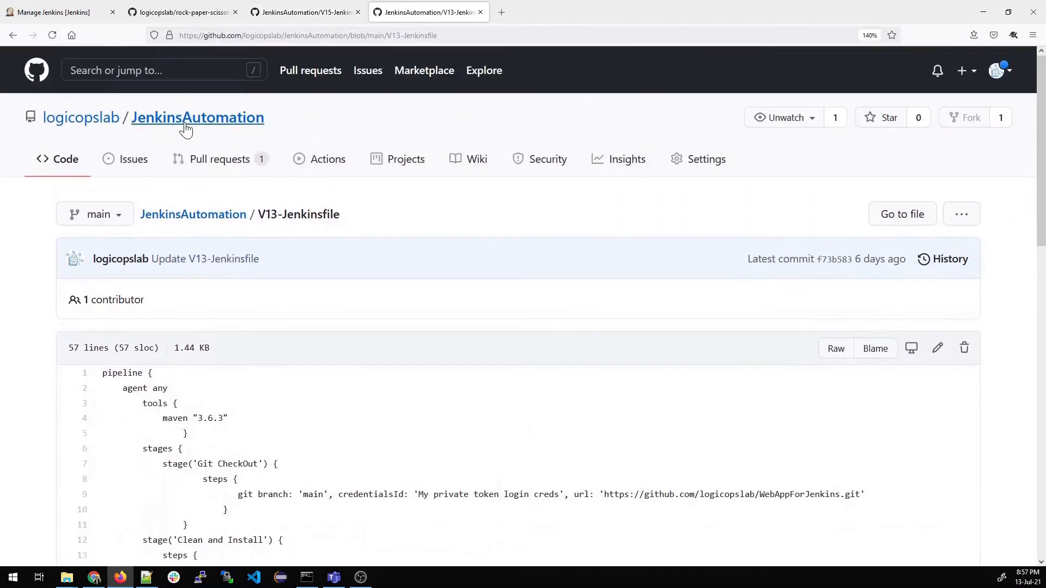
left_click(94, 124)
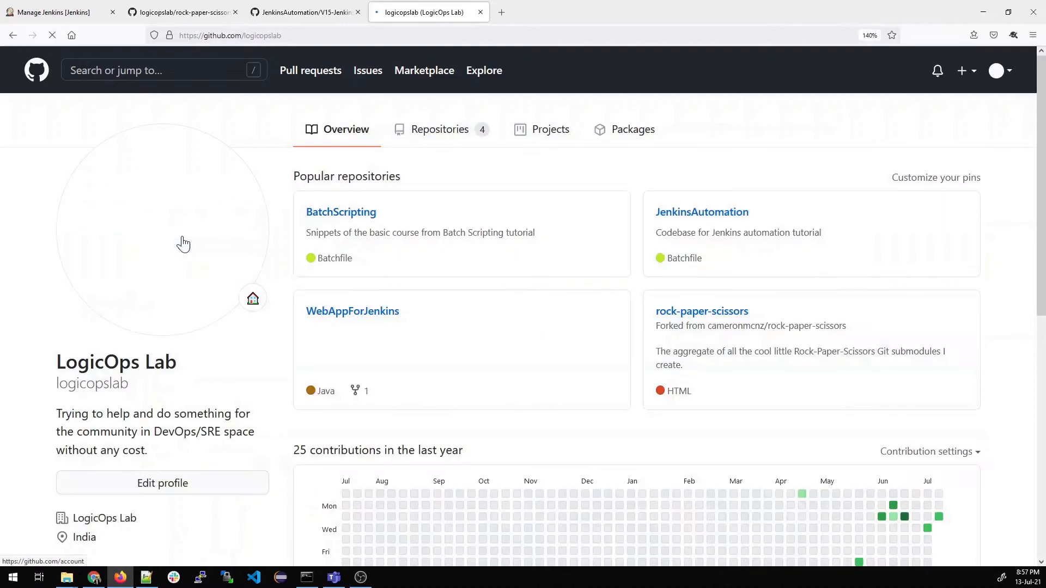
left_click(693, 315)
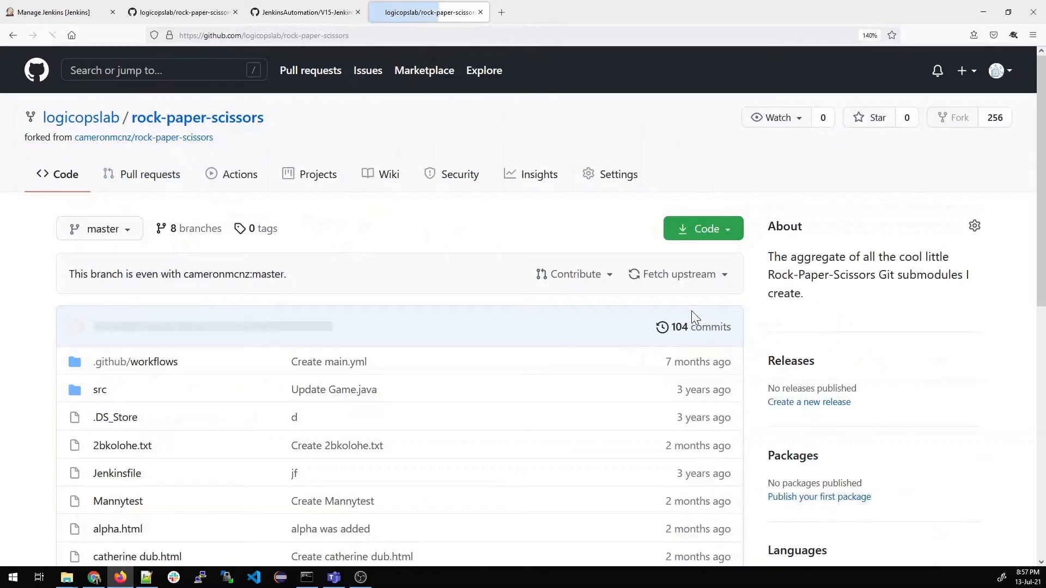
scroll(341, 266, "down", 2)
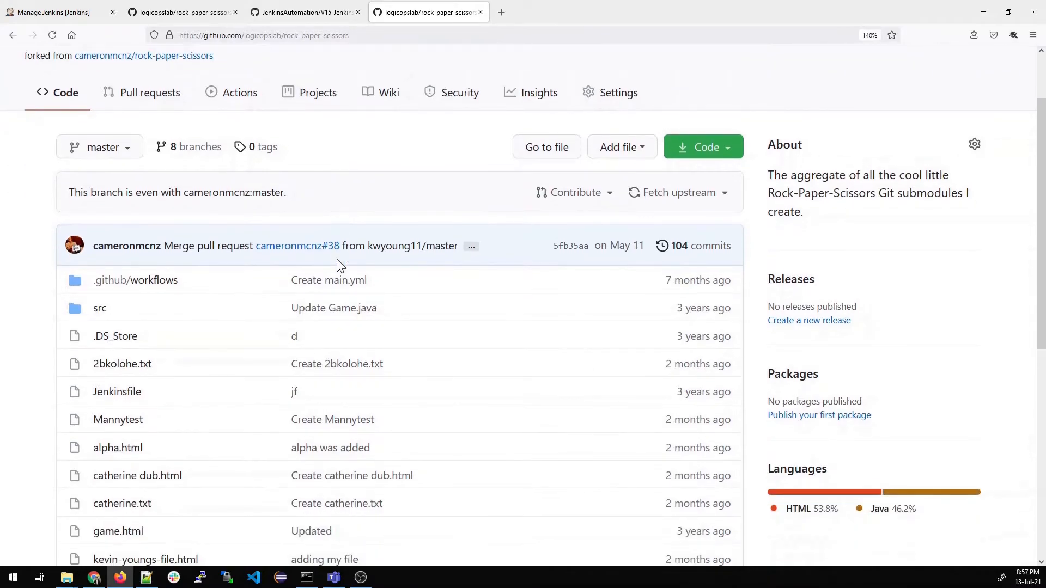
left_click(129, 150)
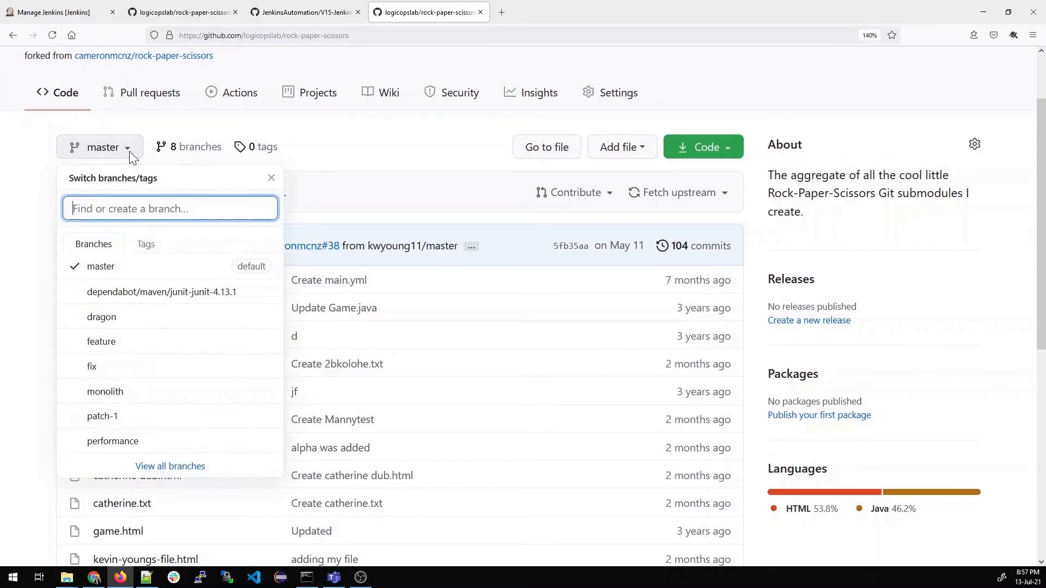
left_click(102, 317)
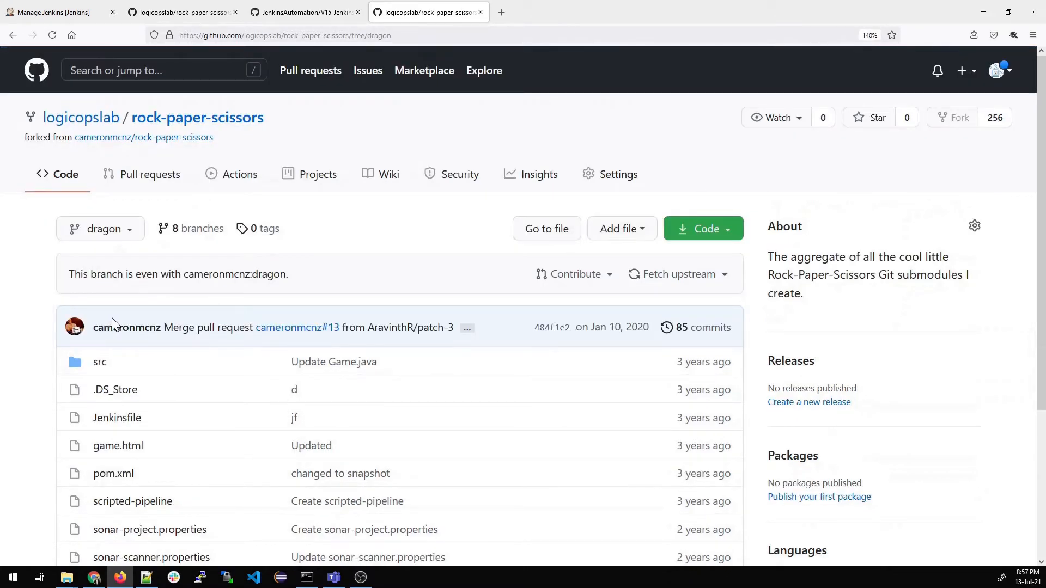
scroll(297, 327, "down", 3)
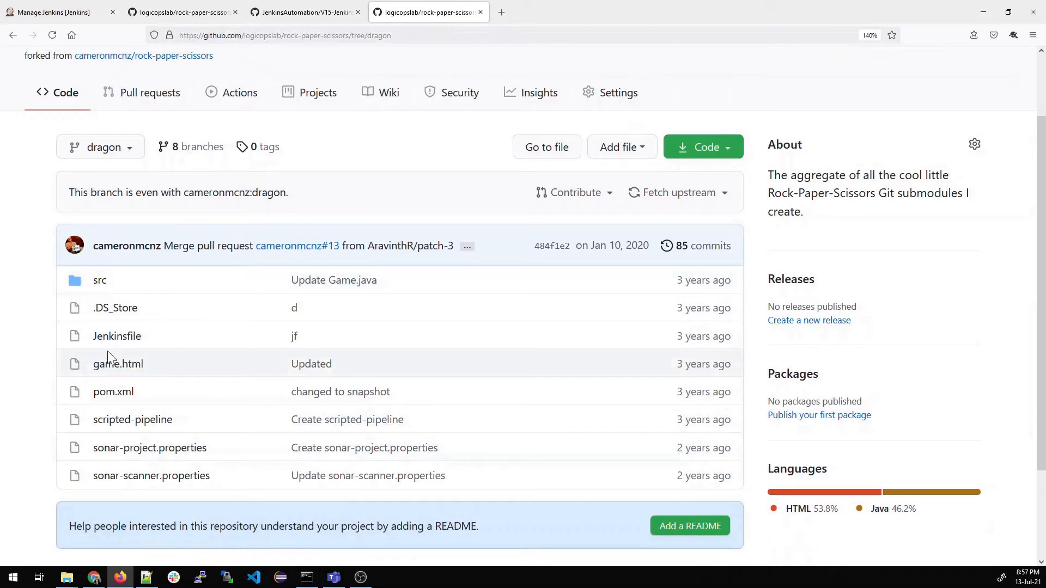
Compare the branch name in the V15-Jenkinsfile's checkout line with the repository's dragon branch and check its latest commit author.
left_click(359, 18)
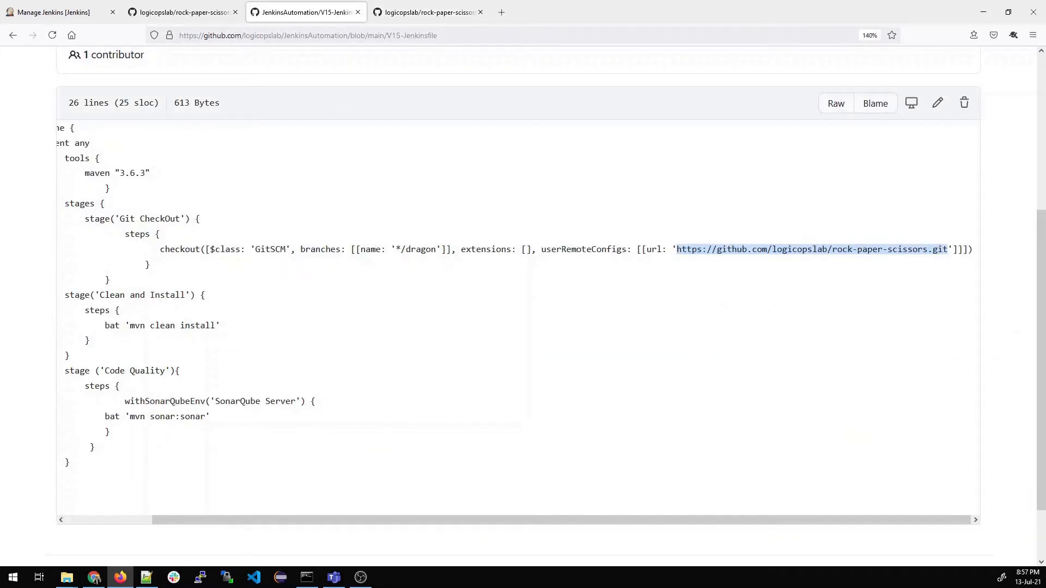
left_click(567, 270)
double_click(421, 249)
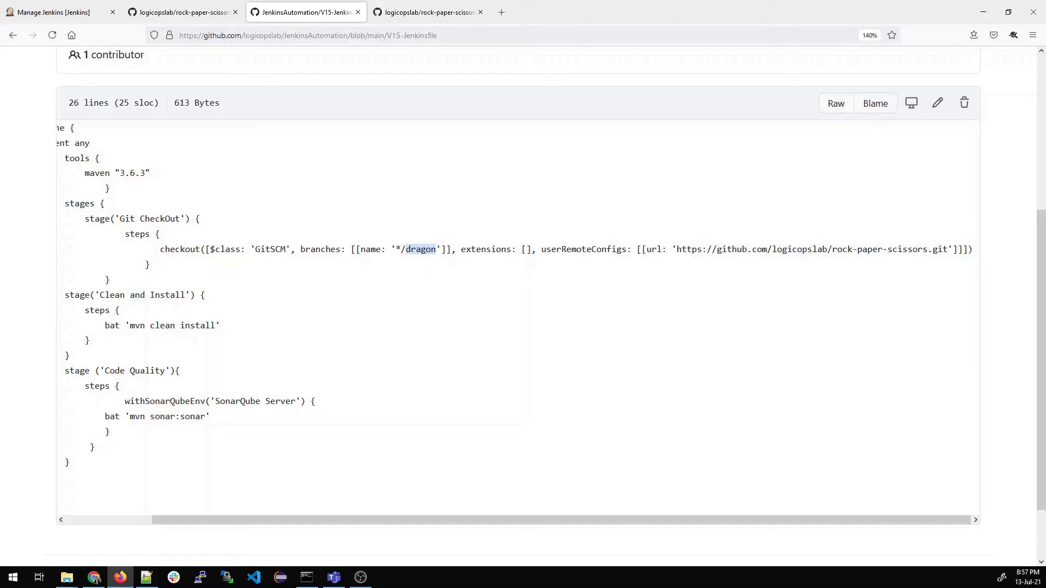
left_click(441, 13)
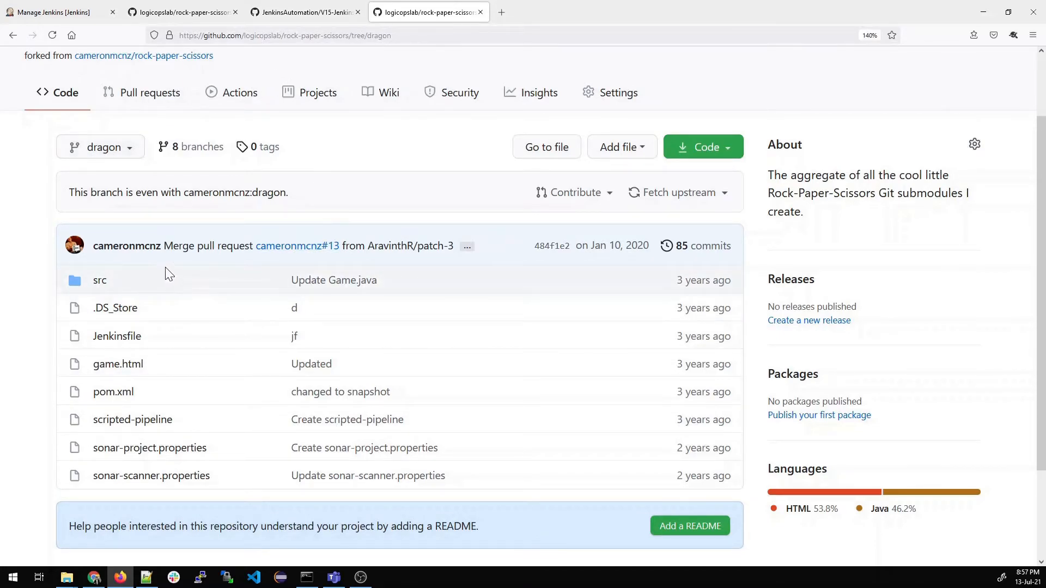
left_click_drag(162, 260, 98, 262)
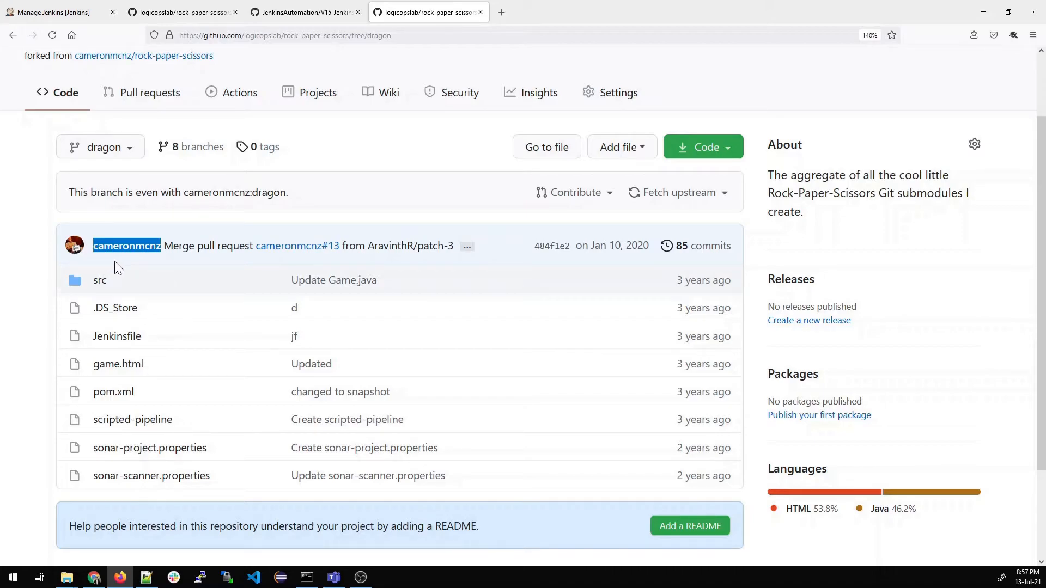
Return to the V15-Jenkinsfile and examine the Clean and Install stage, including its 'mvn clean install' batch command.
left_click(114, 260)
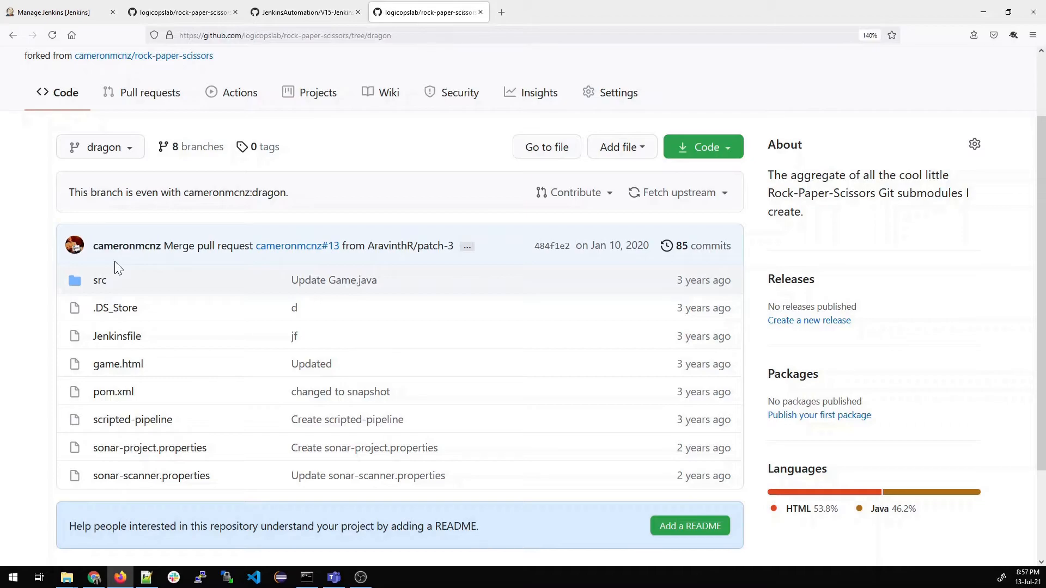
left_click(269, 13)
left_click_drag(338, 520, 253, 519)
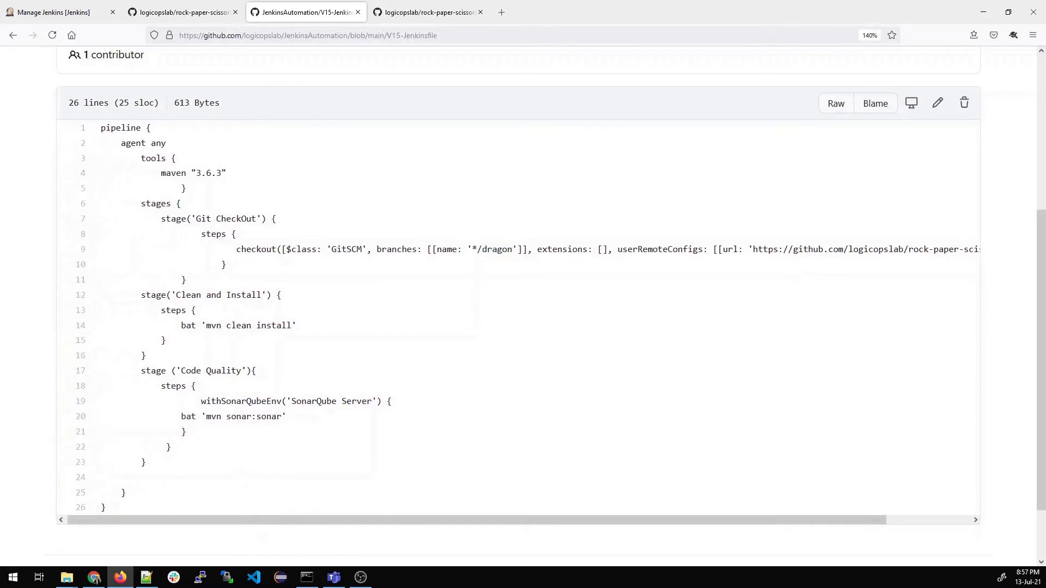
left_click_drag(141, 295, 262, 294)
left_click(263, 342)
double_click(188, 325)
left_click(207, 334)
left_click_drag(208, 326, 290, 326)
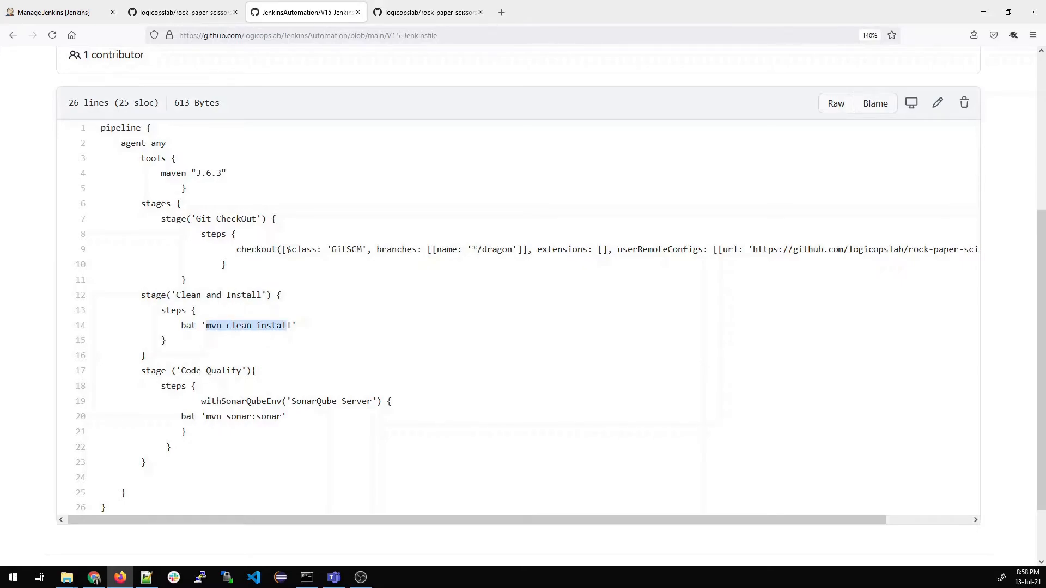
left_click(297, 342)
Examine the Jenkinsfile's Code Quality stage, including its withSonarQubeEnv wrapper and the SonarQube server name passed to it.
double_click(157, 376)
left_click_drag(181, 370, 232, 371)
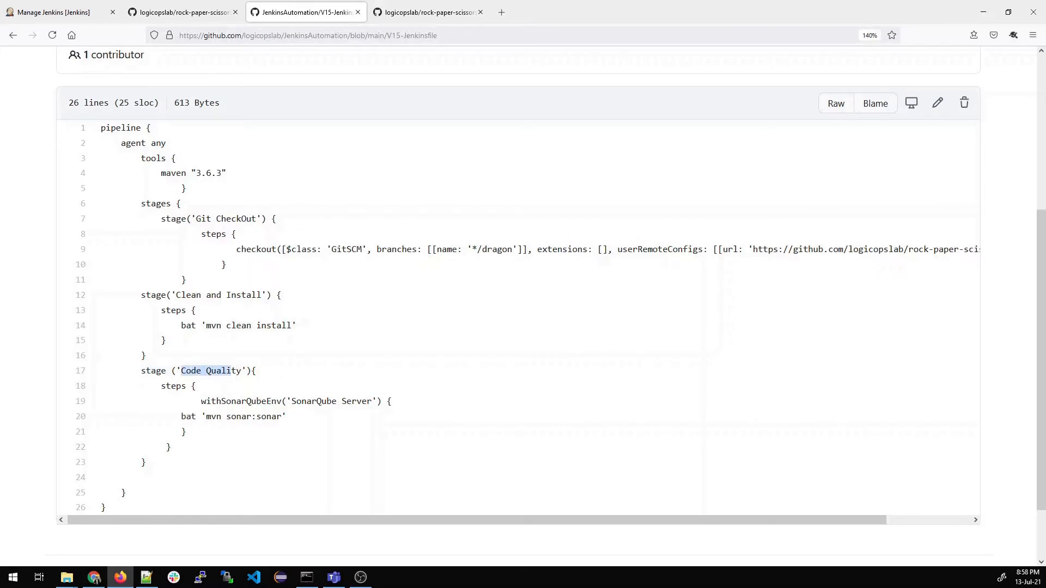
left_click(247, 448)
double_click(174, 385)
left_click_drag(201, 401, 276, 401)
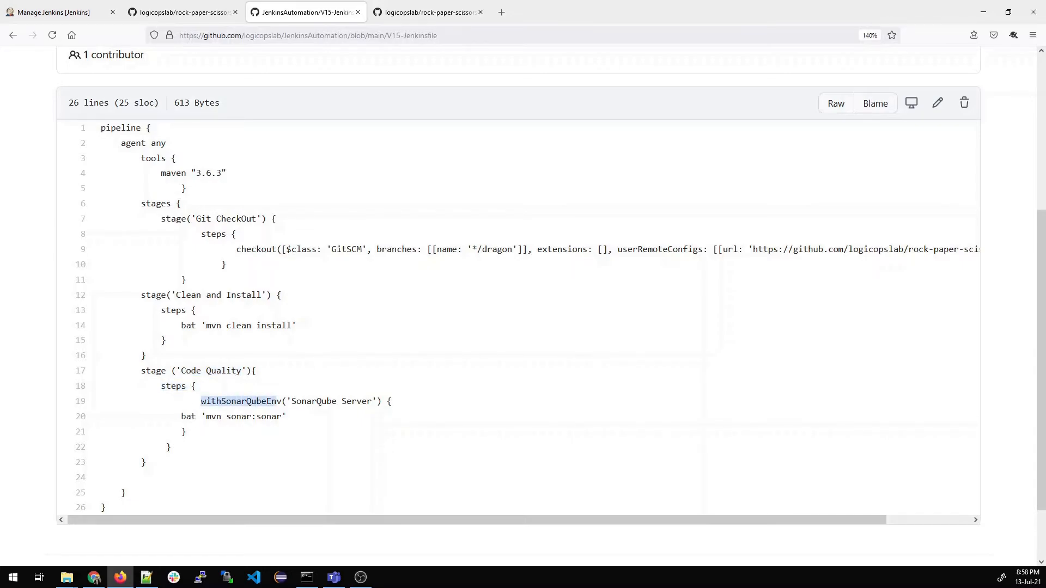
left_click_drag(373, 401, 292, 402)
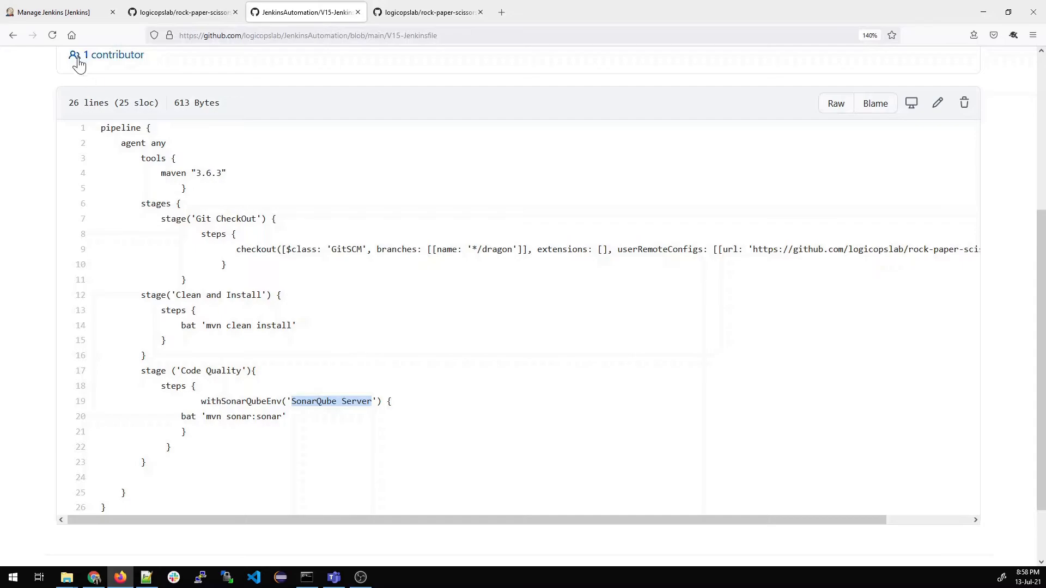
Open Jenkins' system configuration and find the SonarQube servers section to check the installation's name.
left_click(76, 16)
left_click(367, 271)
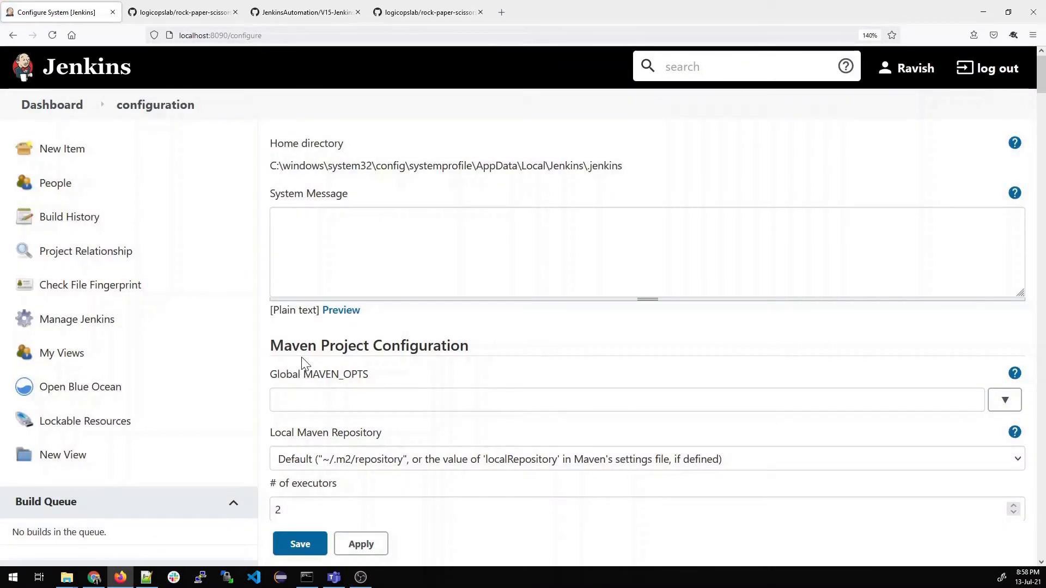
key("ctrl+f")
type("sona")
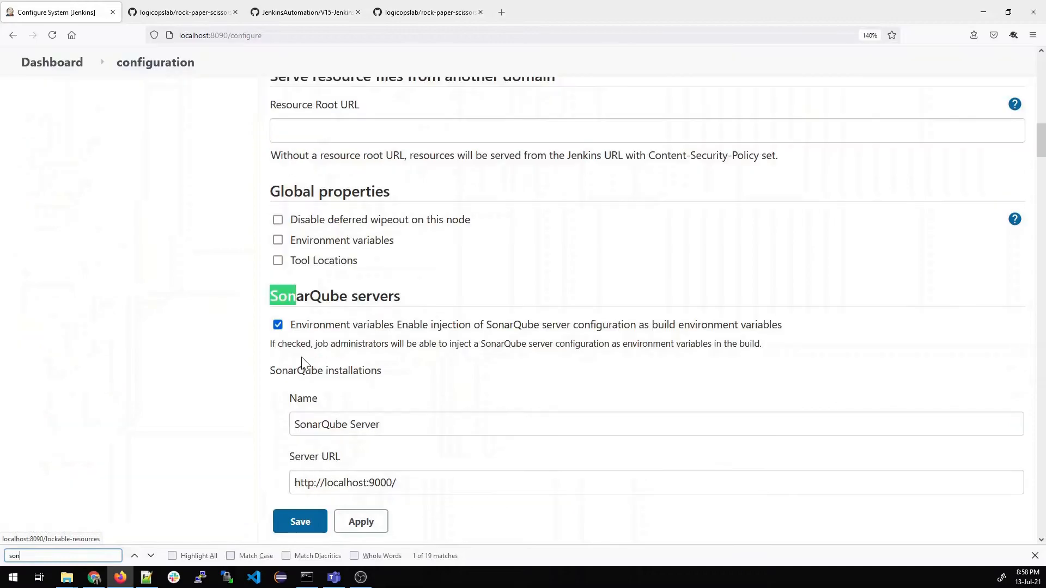
scroll(307, 362, "down", 2)
left_click_drag(379, 342, 295, 342)
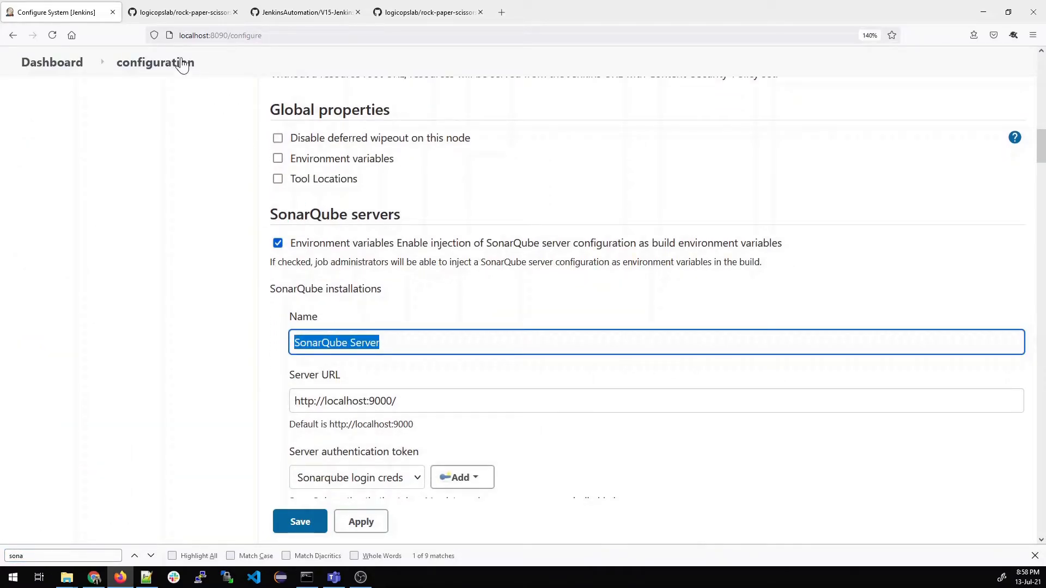
Return to the V15-Jenkinsfile on GitHub and examine the 'mvn sonar:sonar' command in the Code Quality stage.
left_click(188, 12)
left_click(286, 11)
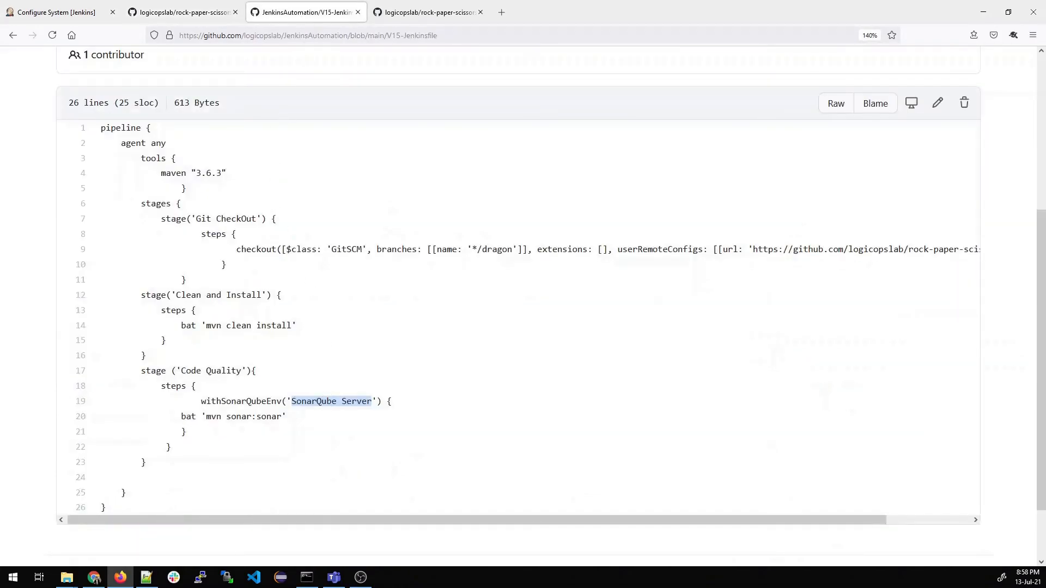
left_click_drag(181, 417, 292, 425)
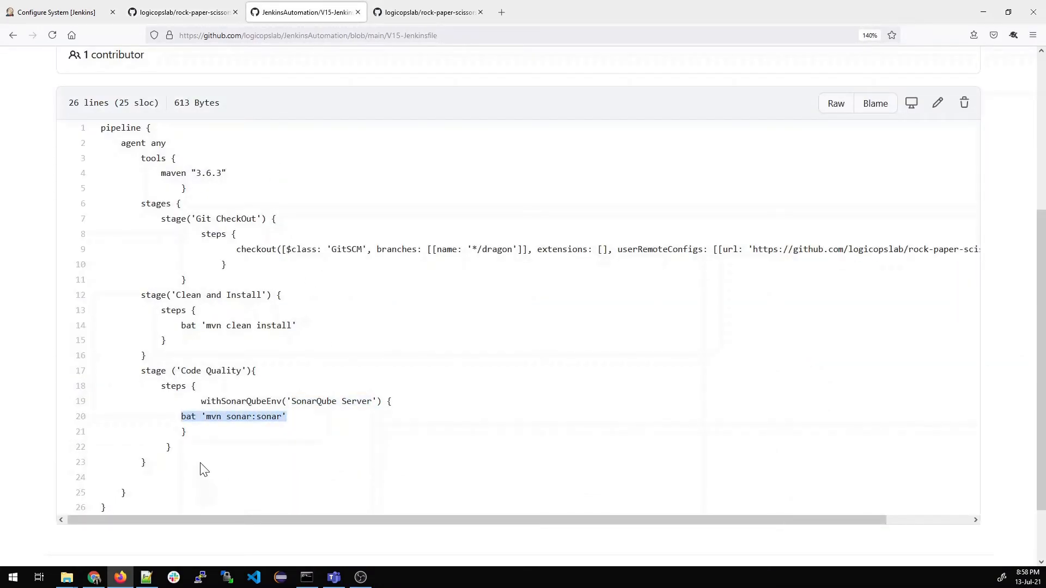
scroll(195, 441, "down", 2)
scroll(198, 444, "up", 5)
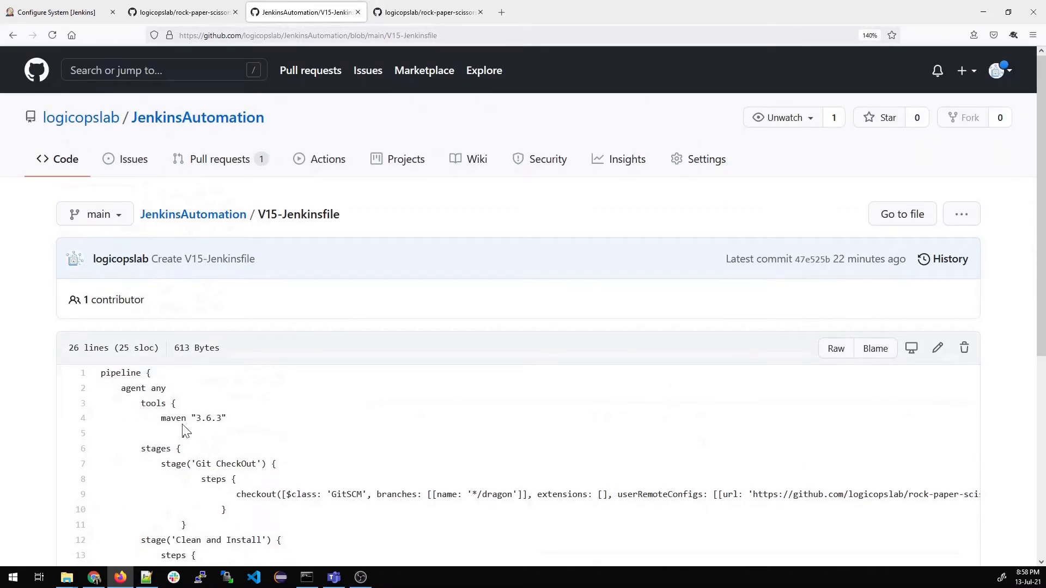
scroll(274, 437, "down", 1)
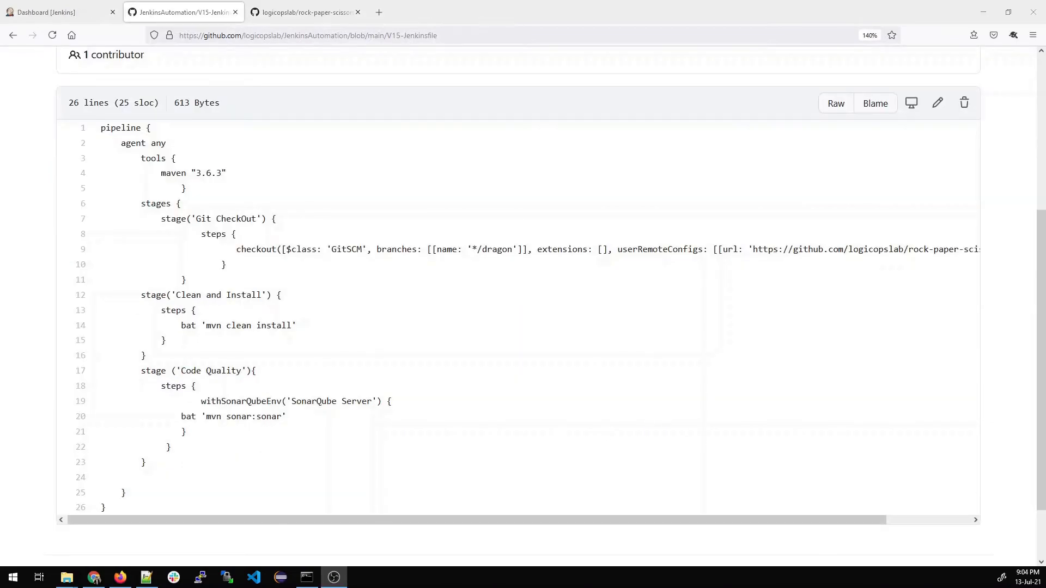
Copy the entire pipeline script from the V15-Jenkinsfile.
left_click_drag(117, 506, 101, 373)
scroll(121, 419, "up", 4)
right_click(144, 382)
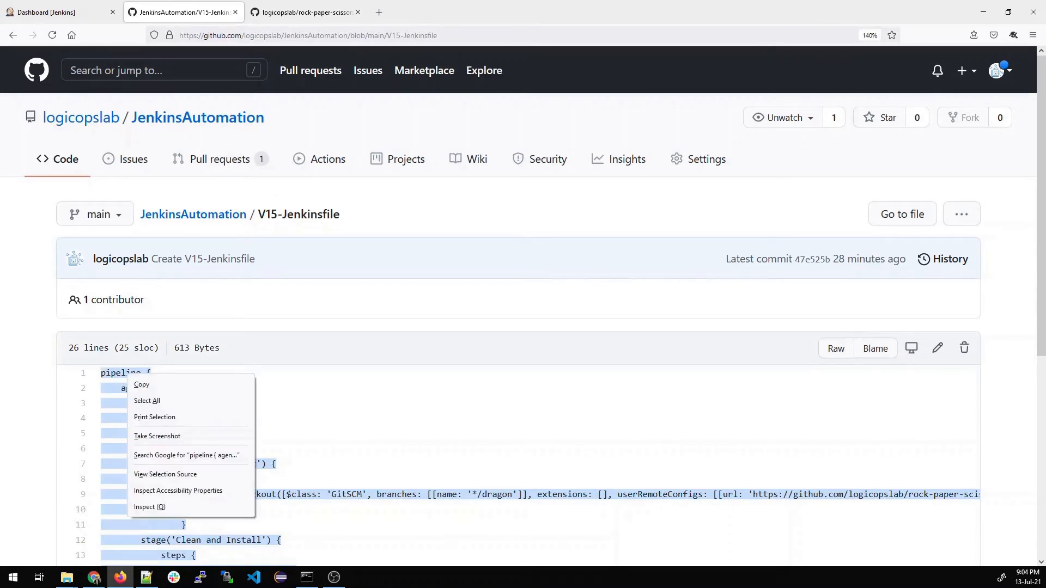
left_click(144, 383)
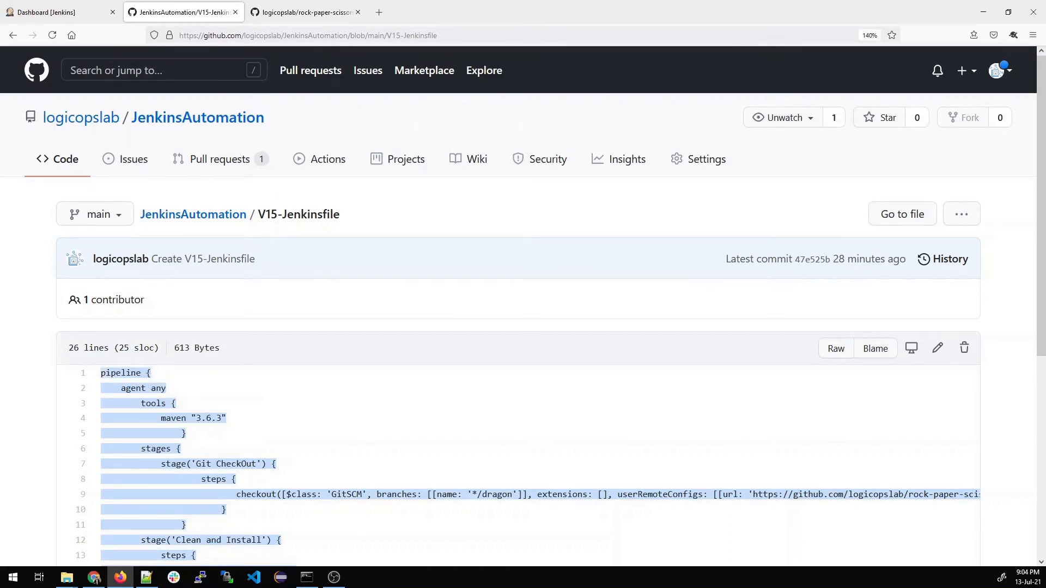
Create a new Jenkins item of type Pipeline named MyWebAppForSonarQube.
left_click(49, 12)
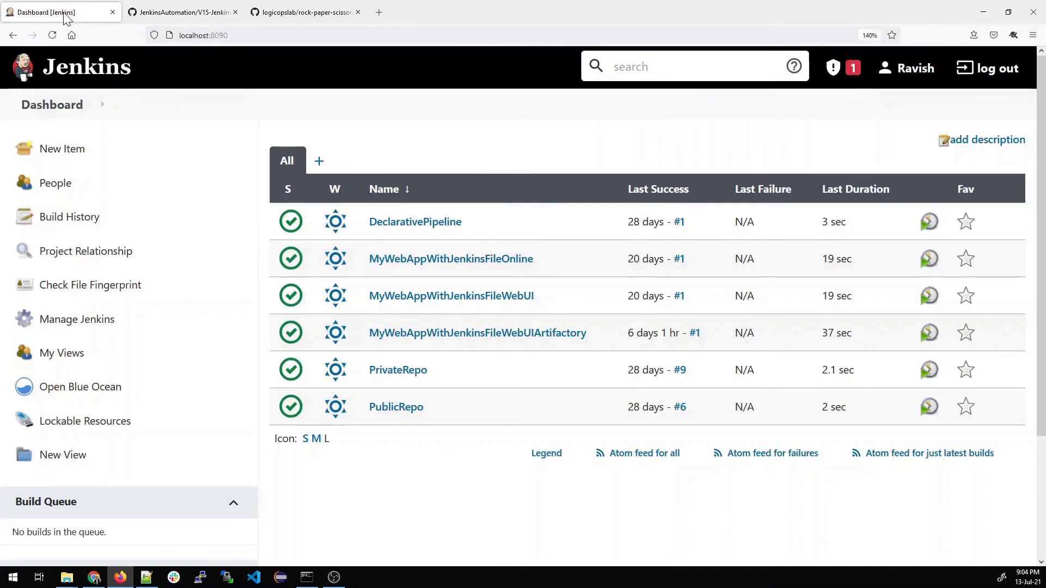
left_click(68, 159)
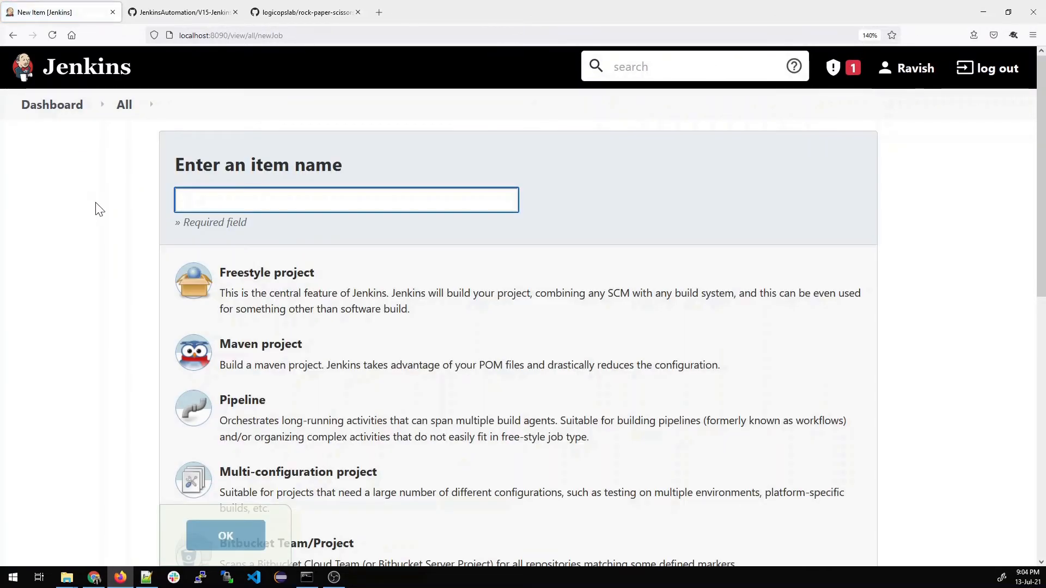
key("Down")
type("MyW")
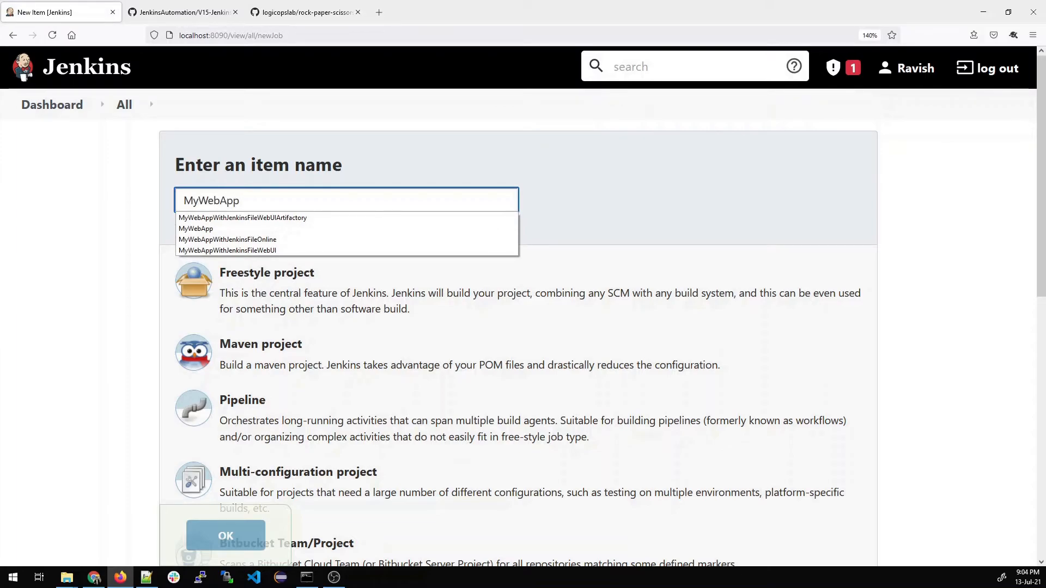
type("ebAppForS")
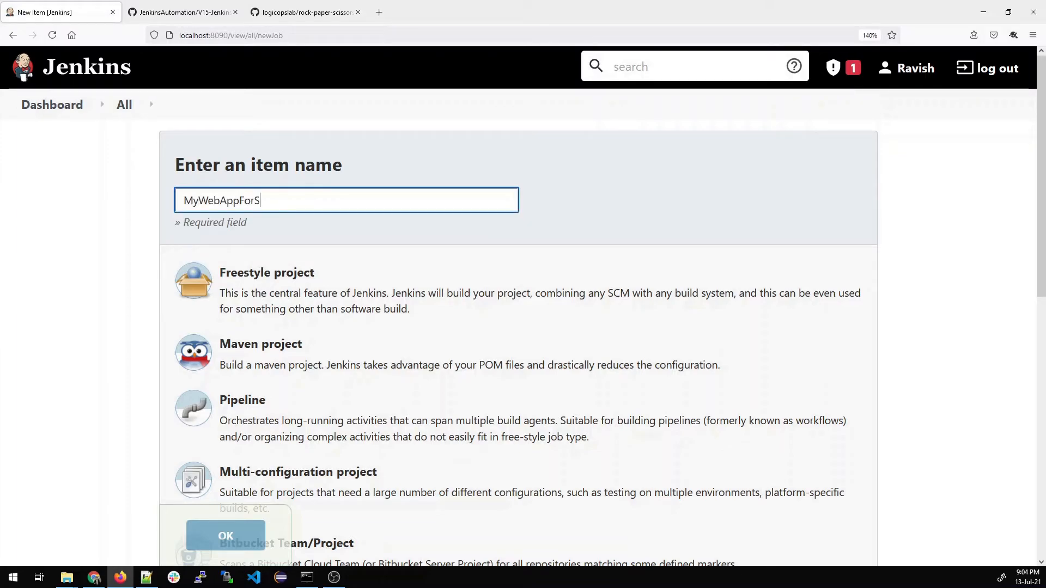
type("onarQube")
scroll(299, 333, "down", 2)
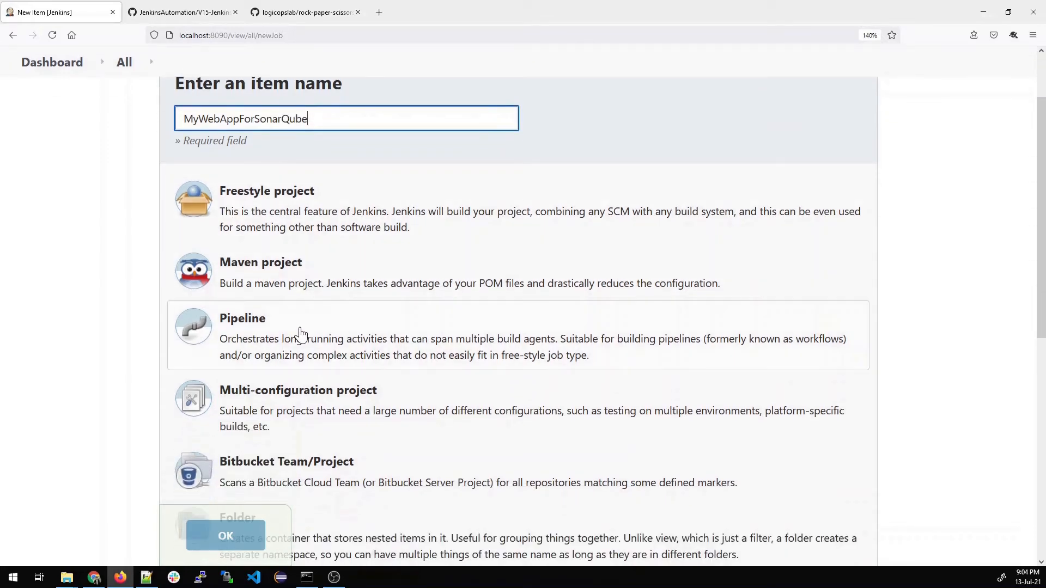
left_click(302, 334)
scroll(301, 333, "down", 4)
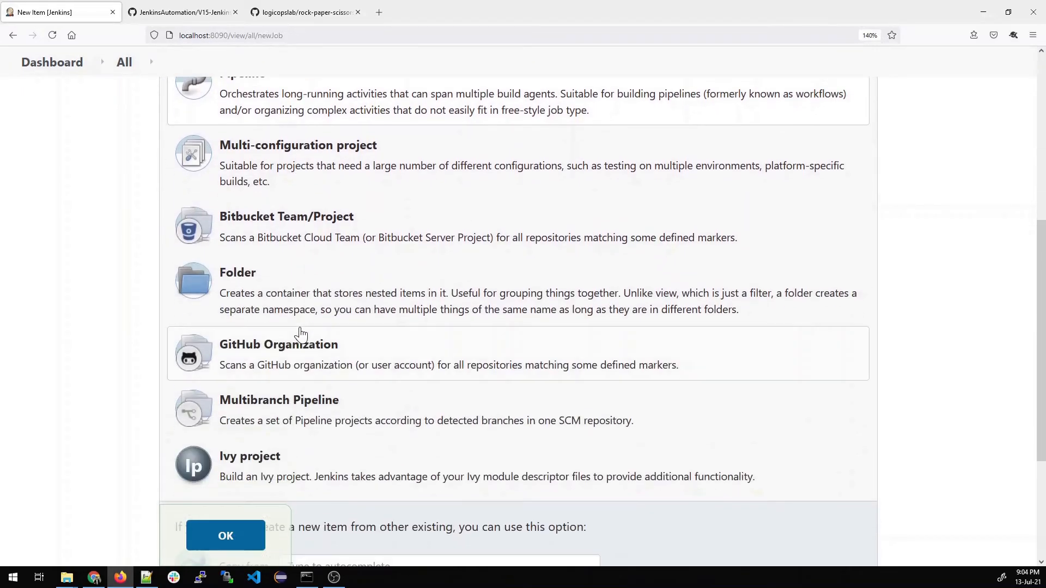
left_click(226, 535)
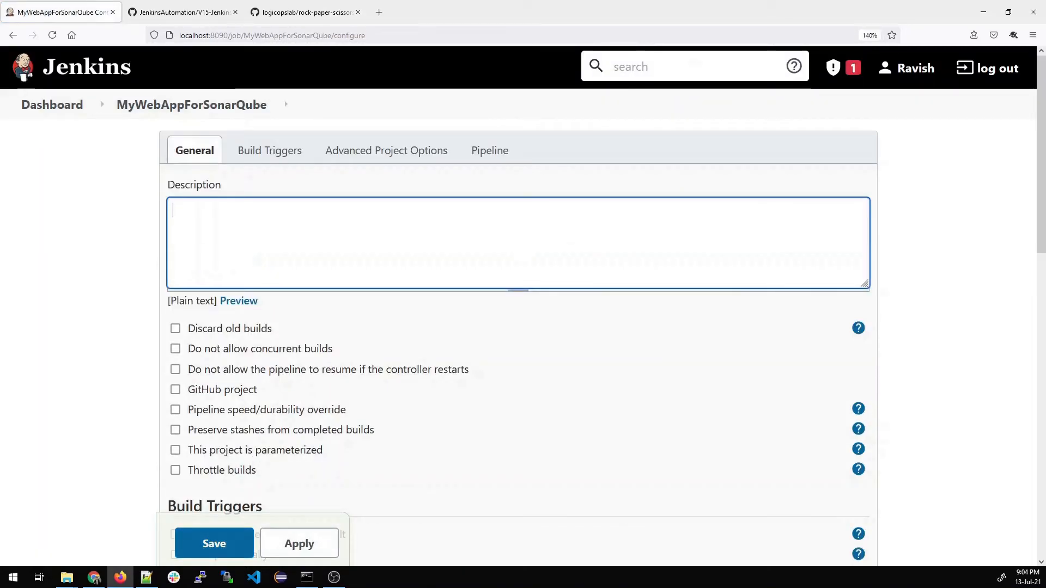
Give the pipeline the description "Pipeline for SQ" and paste the copied Jenkinsfile code as its Pipeline script.
type("Pipeline for SQ")
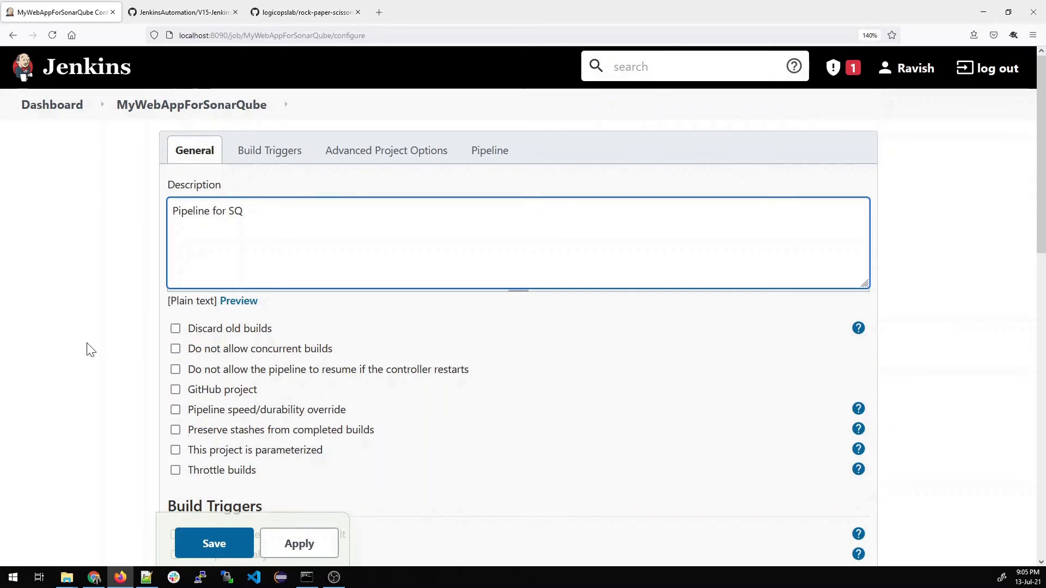
scroll(91, 350, "down", 10)
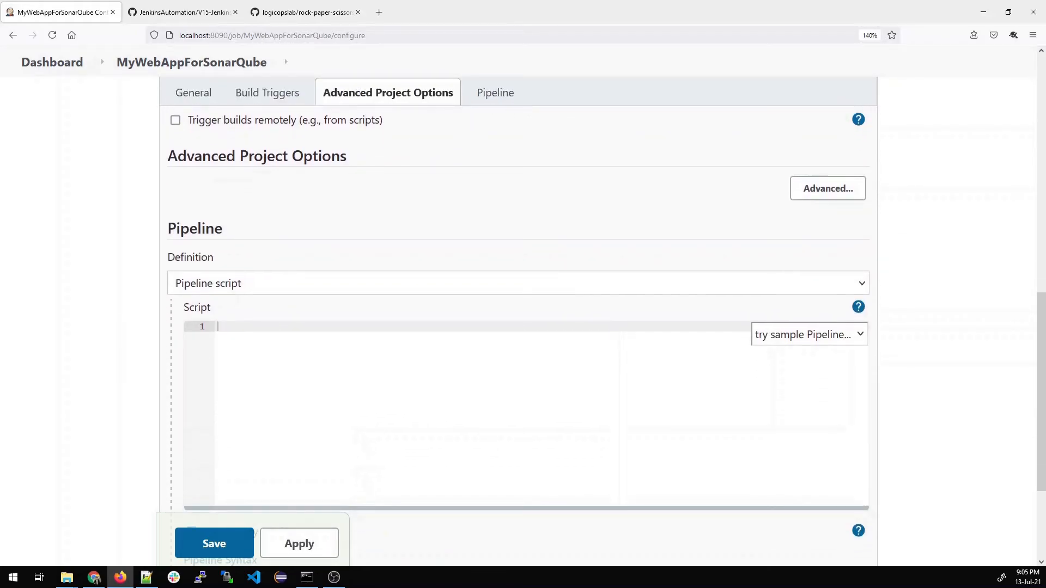
key("ctrl+v")
left_click(291, 288)
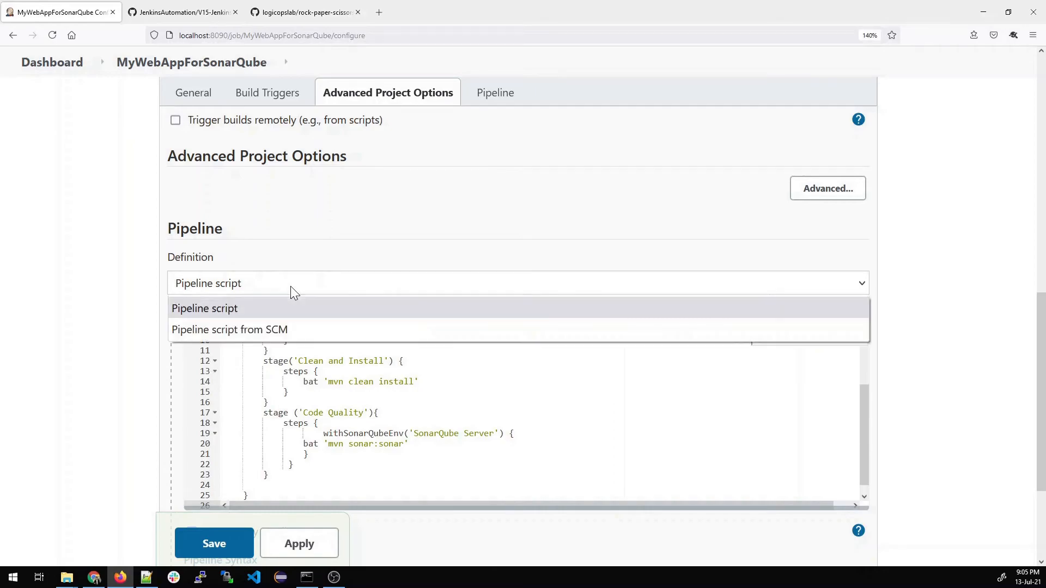
left_click(291, 288)
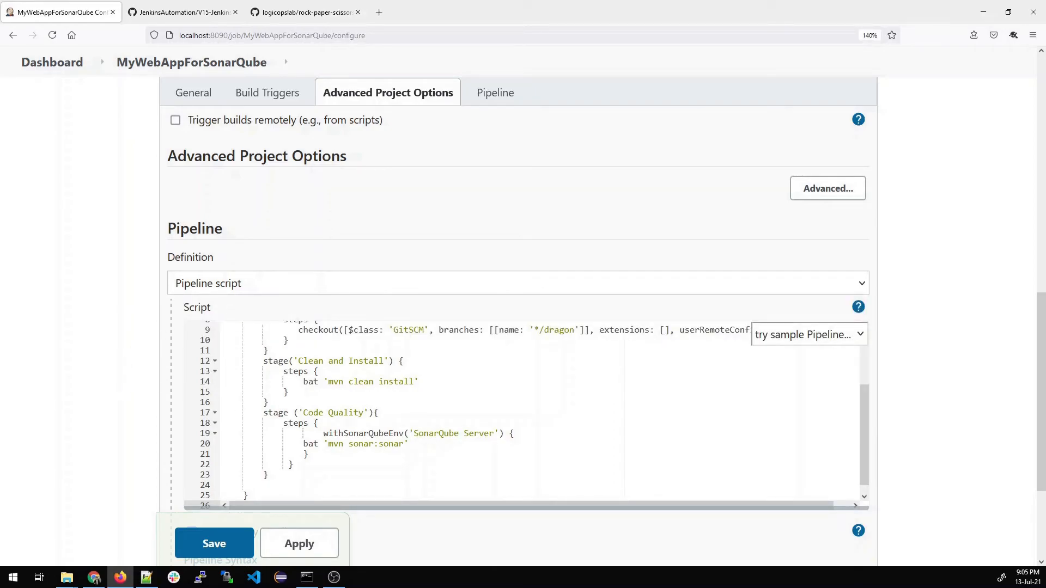
Enlarge the pipeline script editor and review the pasted script from the tools declaration to the Code Quality stage.
scroll(245, 414, "up", 1)
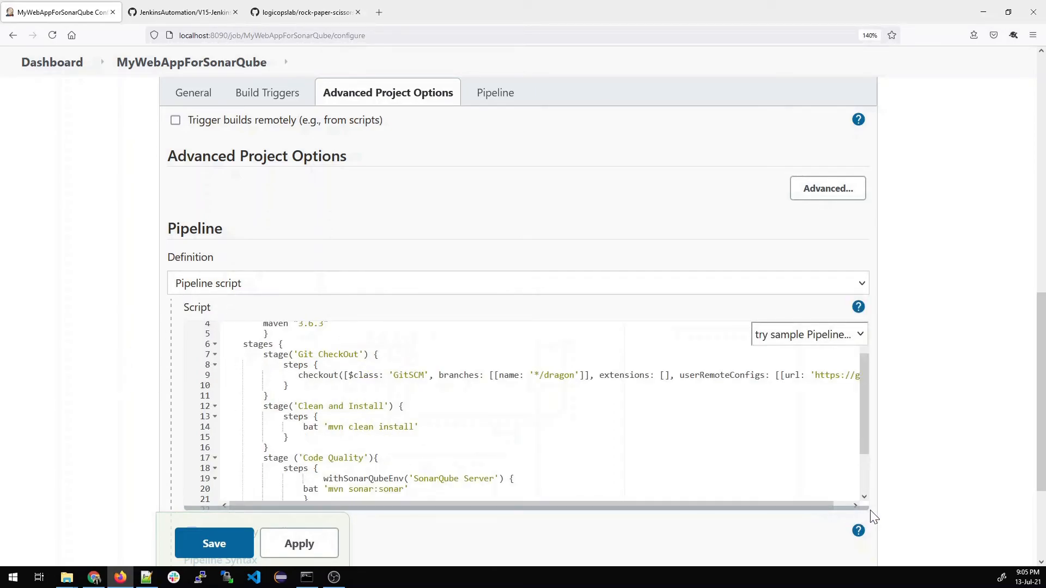
left_click_drag(874, 517, 869, 564)
scroll(918, 472, "down", 3)
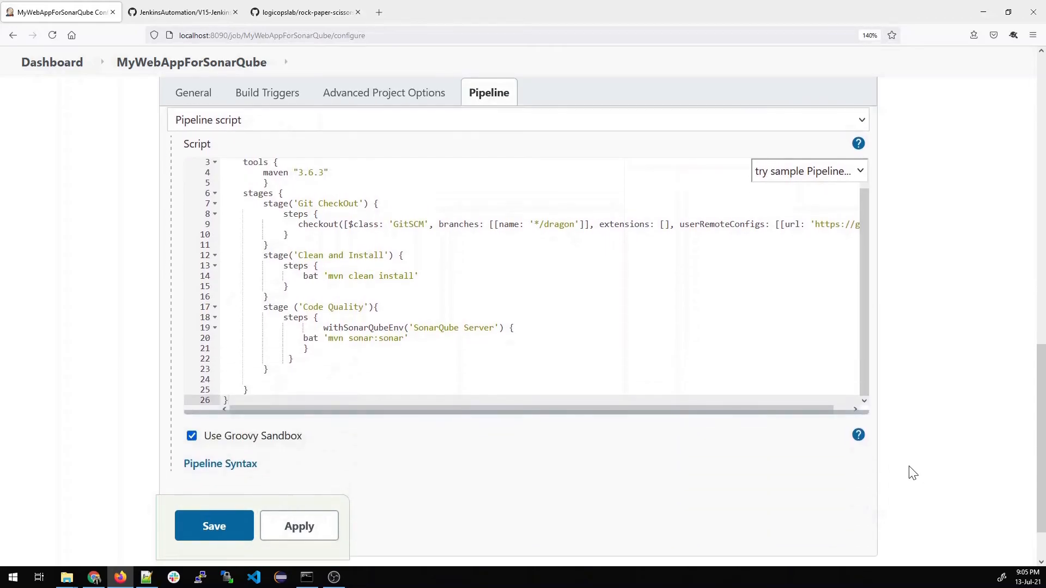
key("ctrl+plus")
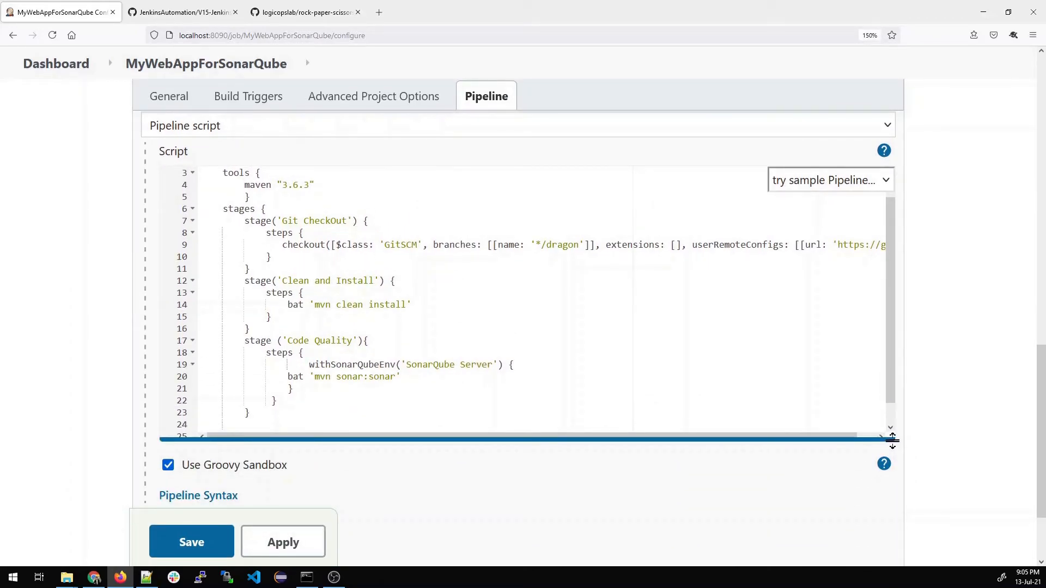
left_click_drag(892, 440, 891, 482)
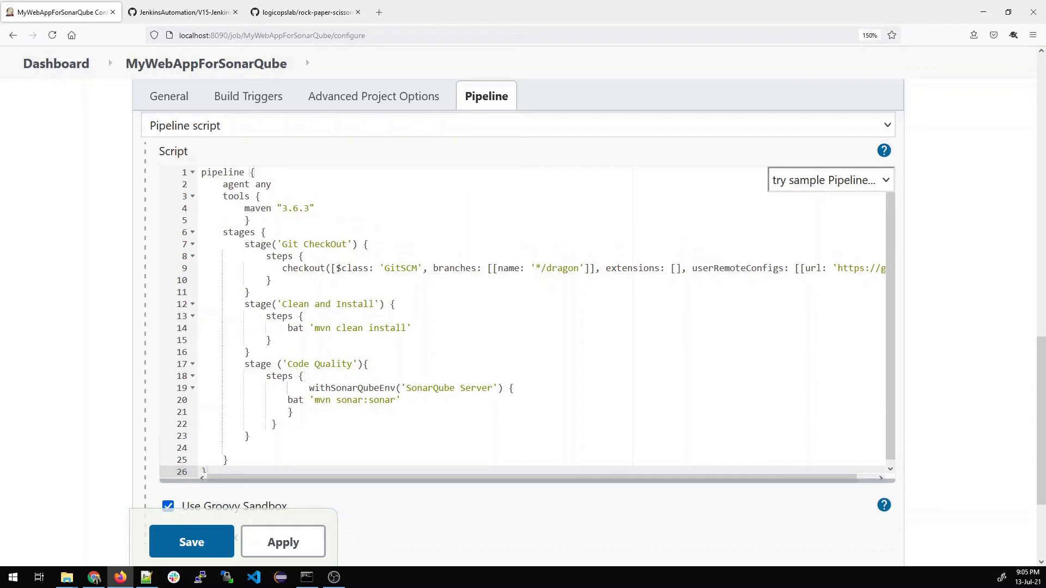
scroll(252, 172, "down", 1)
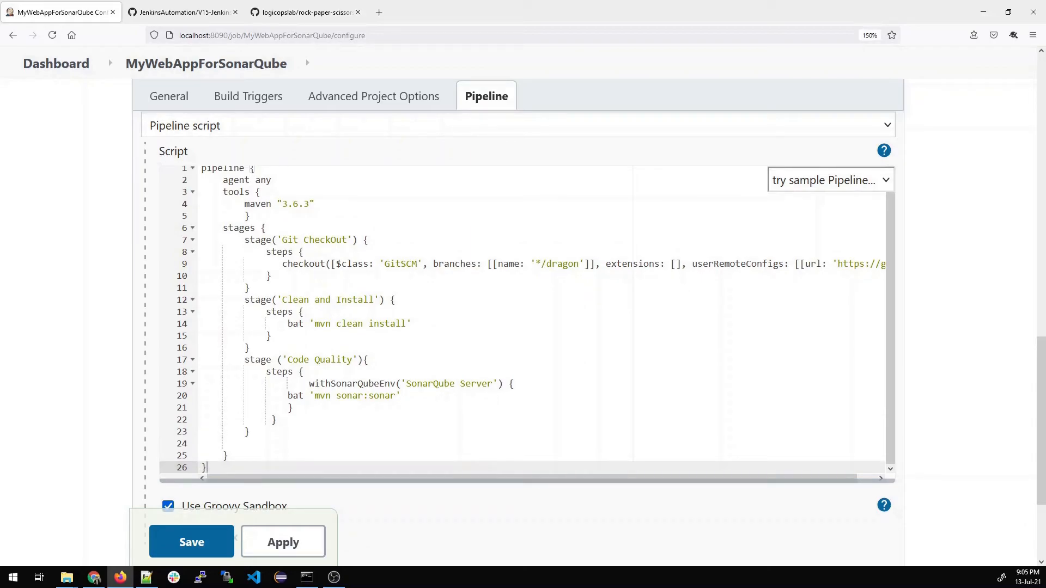
left_click(402, 396)
scroll(402, 395, "down", 3)
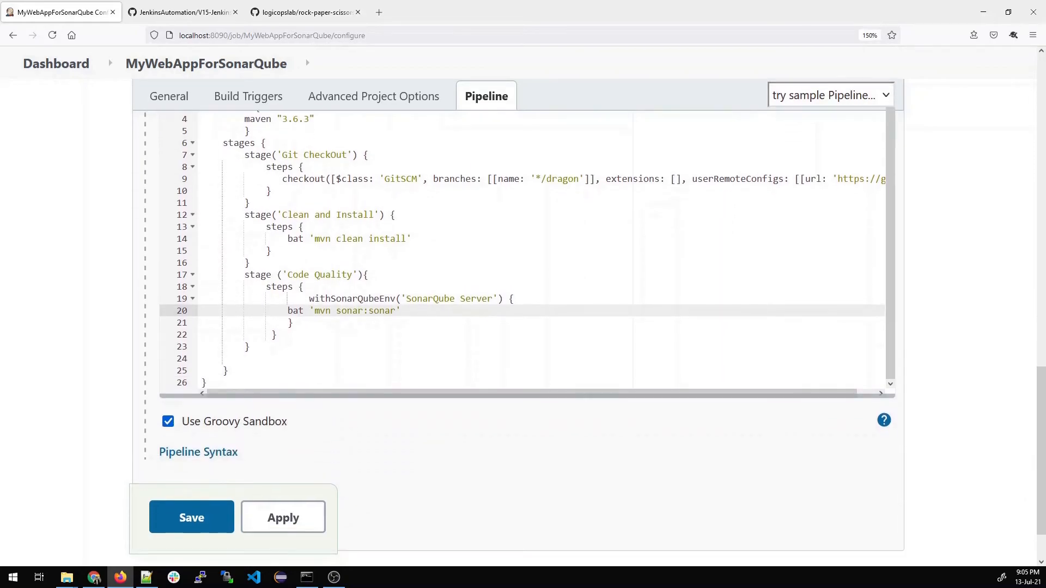
Save the MyWebAppForSonarQube pipeline configuration and start a build.
left_click(294, 519)
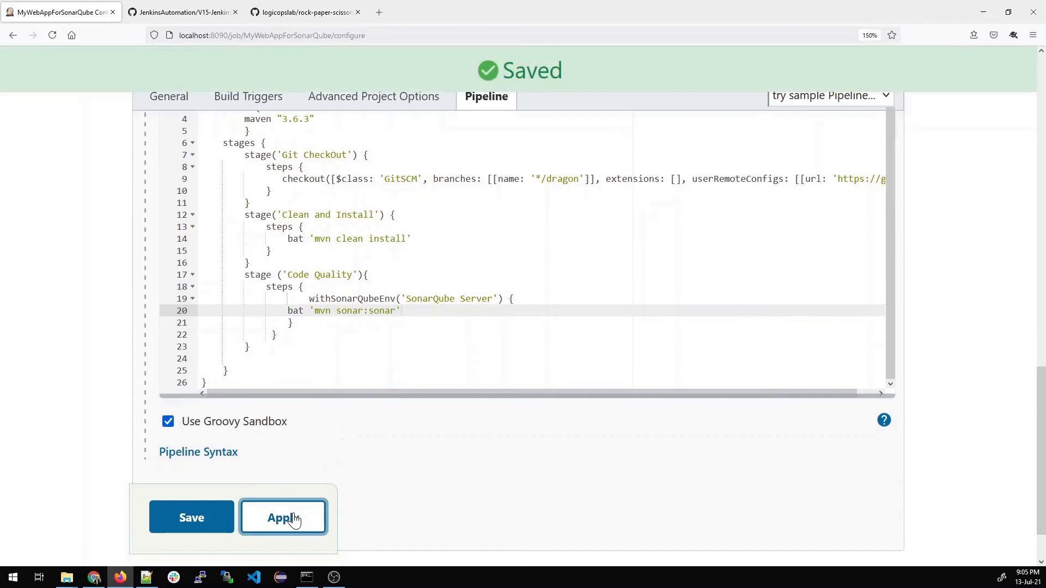
left_click(205, 519)
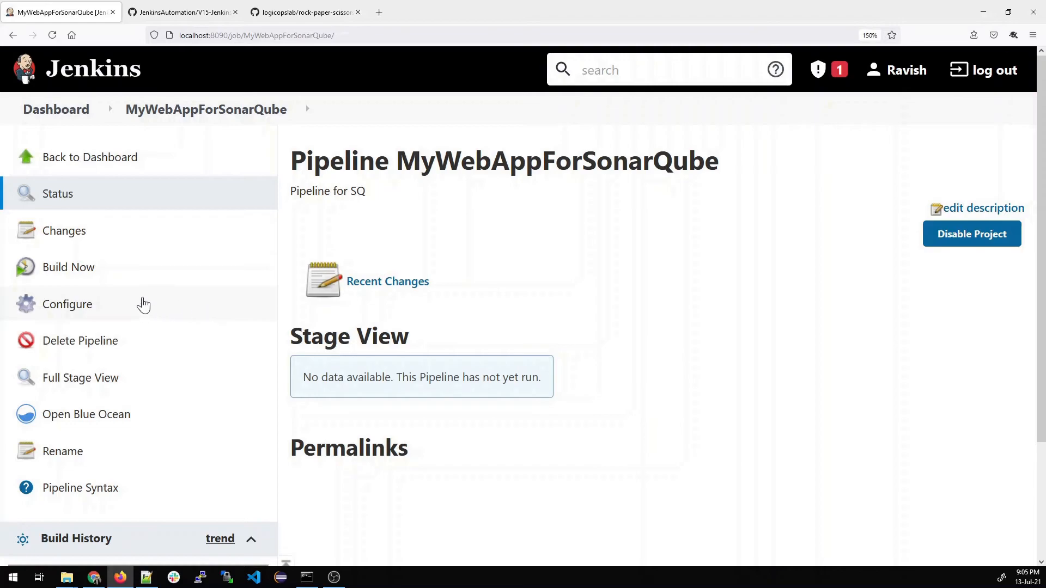
left_click(79, 271)
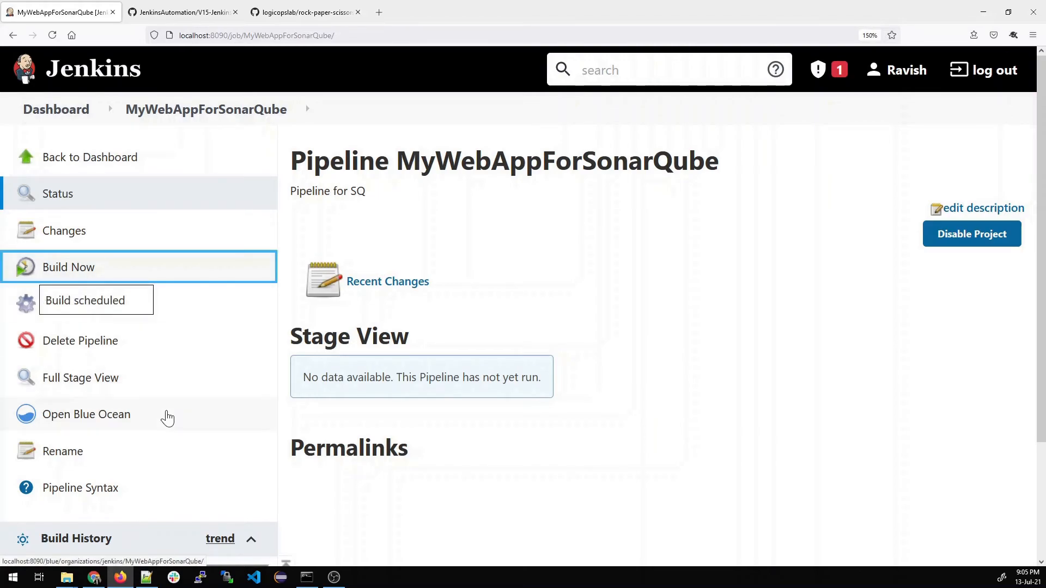
Open build #1 of the MyWebAppForSonarQube pipeline and view its console output.
scroll(167, 417, "down", 3)
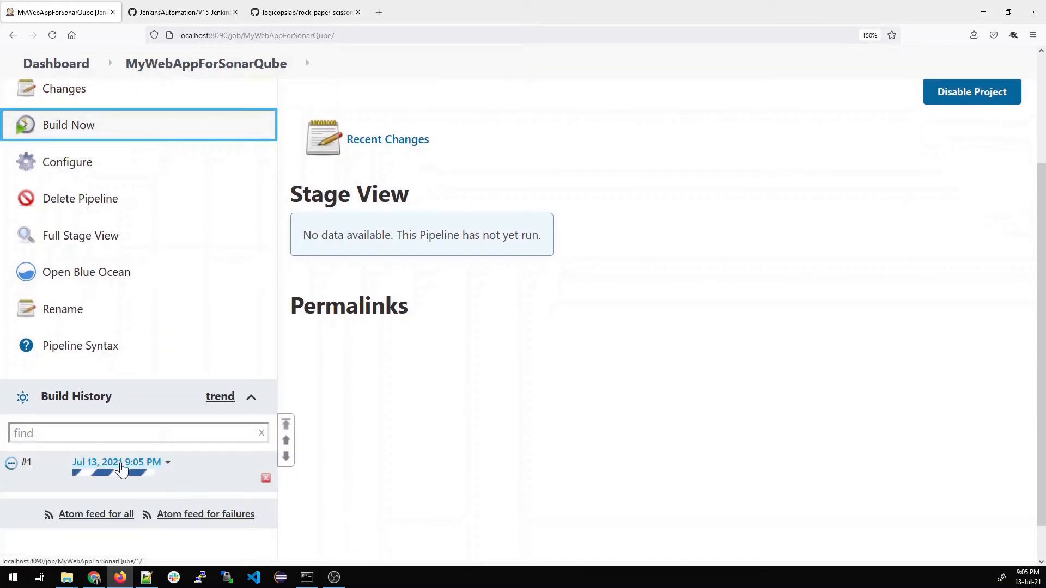
left_click(117, 468)
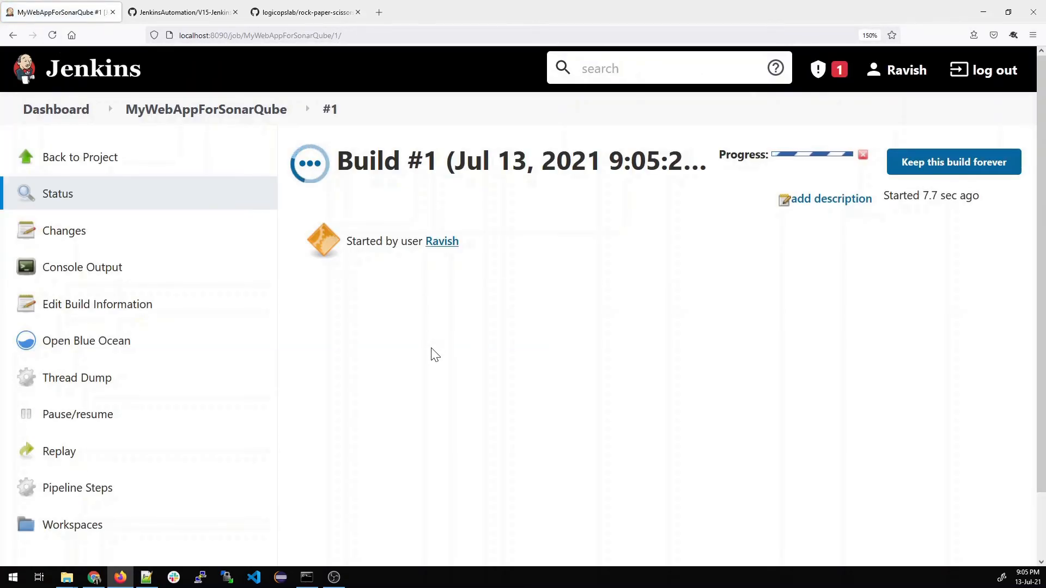
left_click(117, 272)
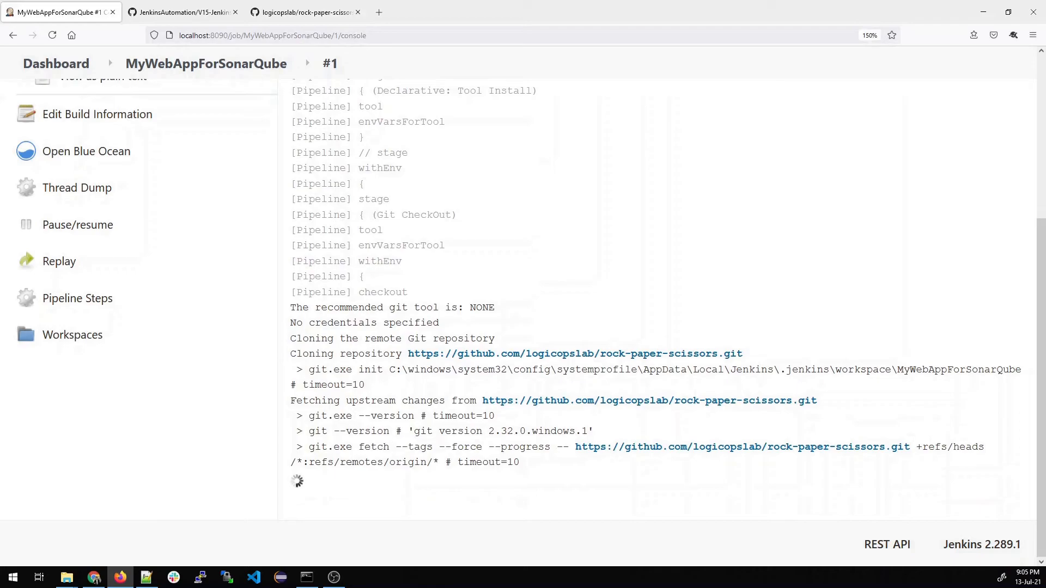
Return to the MyWebAppForSonarQube pipeline page and examine the build's Stage View, from Tool Install and Git CheckOut through Clean and Install and Code Quality.
scroll(523, 294, "up", 10)
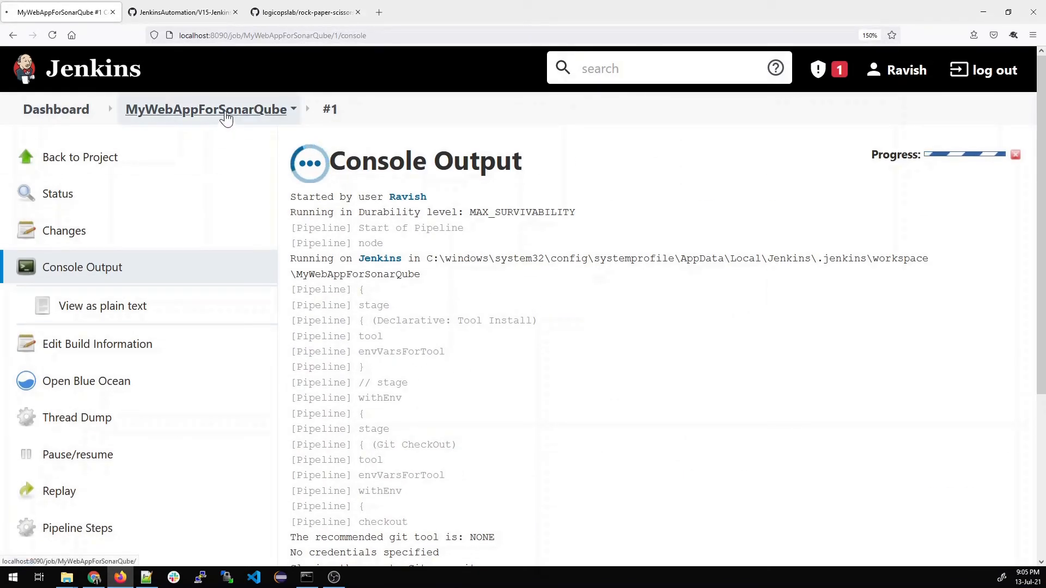
left_click(227, 115)
scroll(790, 444, "down", 2)
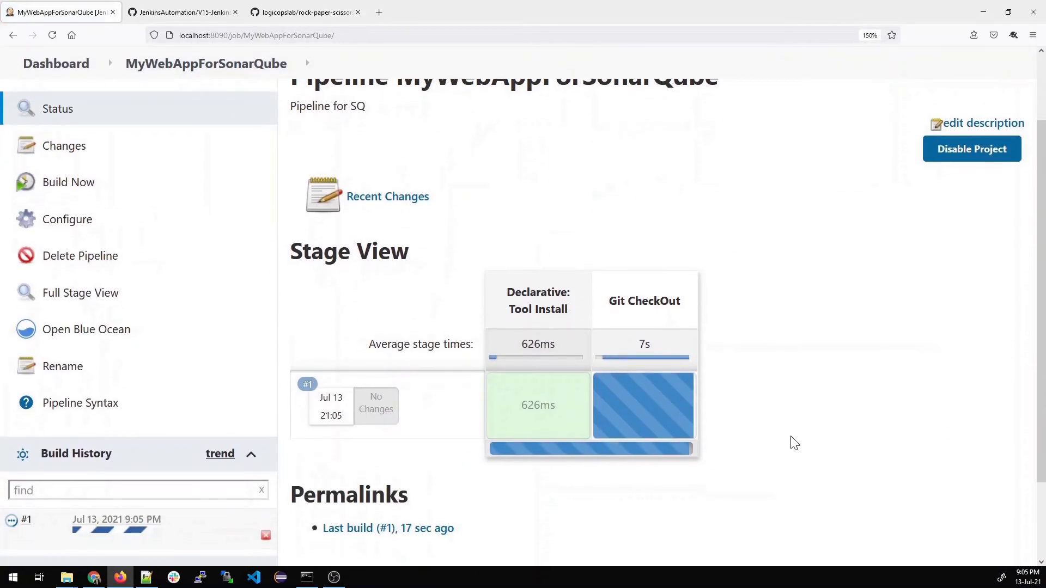
left_click_drag(507, 289, 595, 321)
left_click(648, 229)
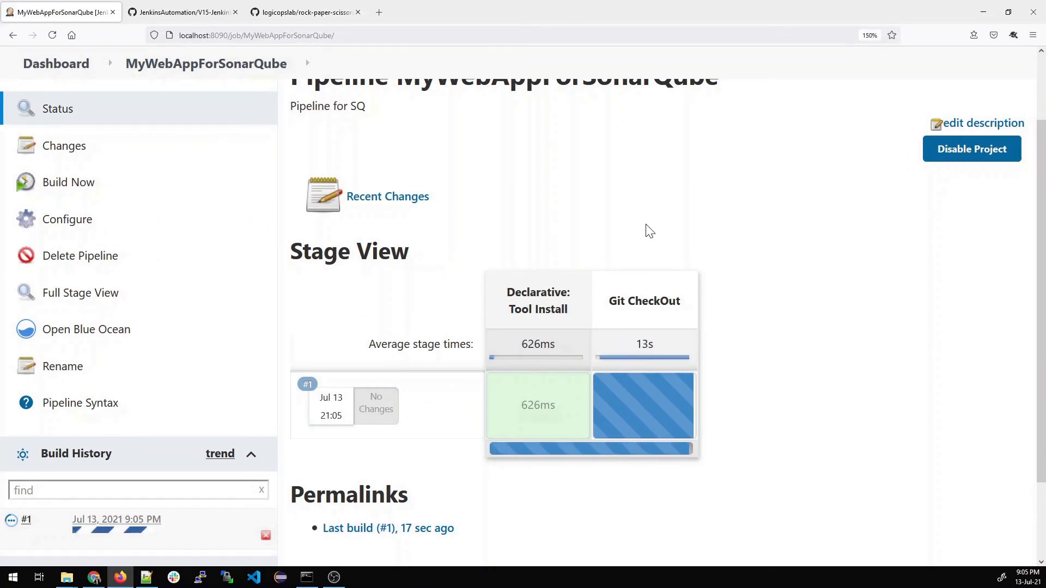
left_click_drag(608, 300, 685, 315)
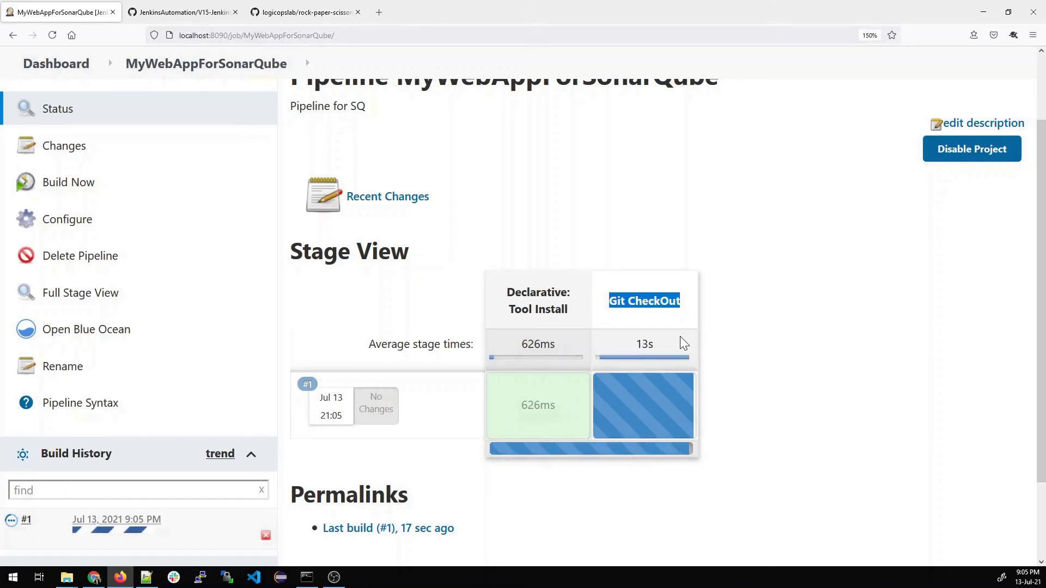
left_click(653, 284)
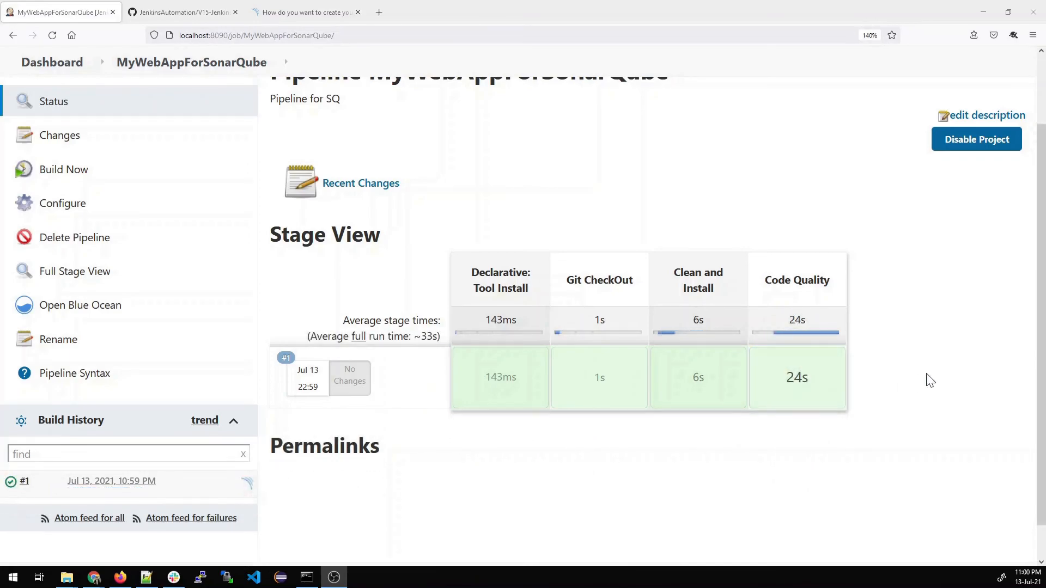
left_click_drag(771, 281, 824, 282)
left_click_drag(693, 288, 702, 288)
left_click(698, 289)
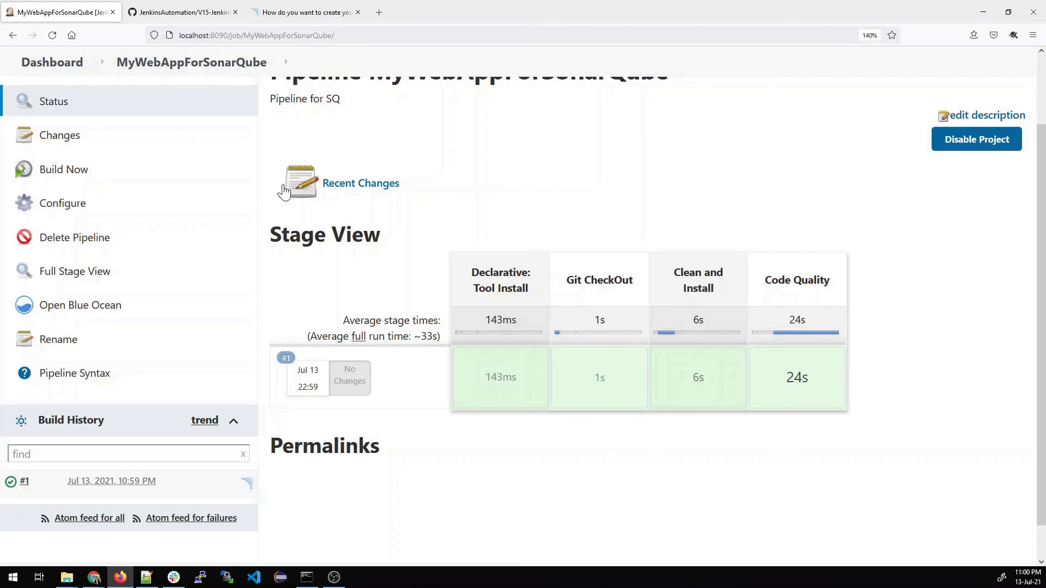
Switch to SonarQube, open the project list, and review the roshambo project's metrics from Bugs and Vulnerabilities through Lines.
left_click(305, 16)
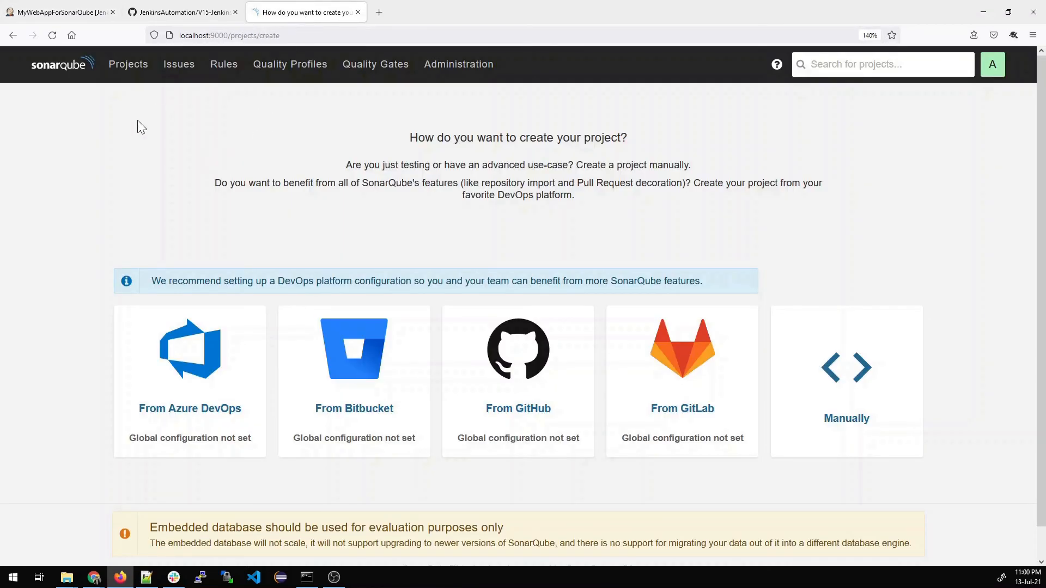
left_click(128, 71)
left_click_drag(348, 210, 311, 241)
left_click(332, 335)
left_click_drag(384, 241, 446, 243)
left_click_drag(514, 241, 909, 242)
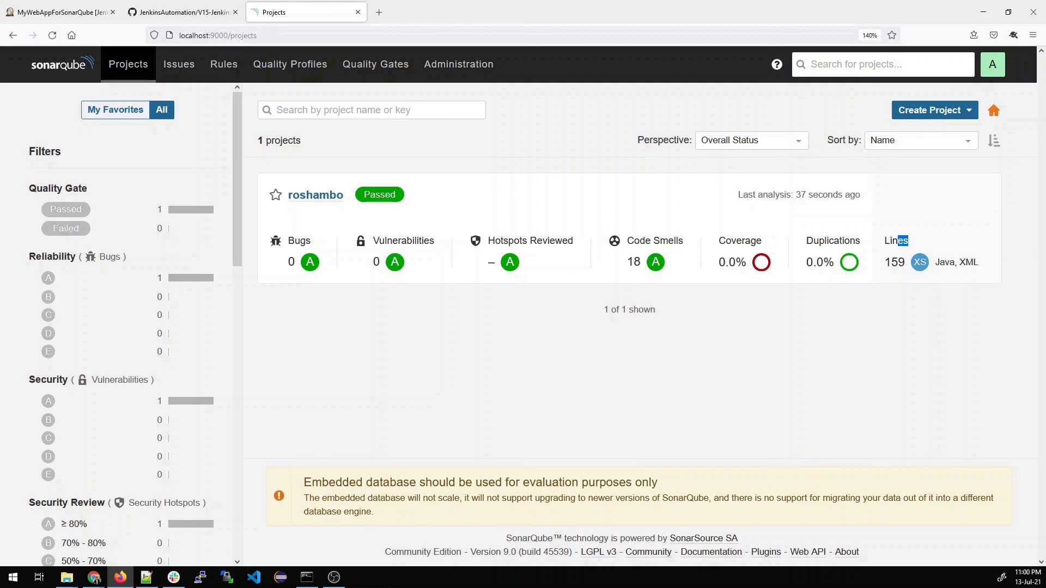